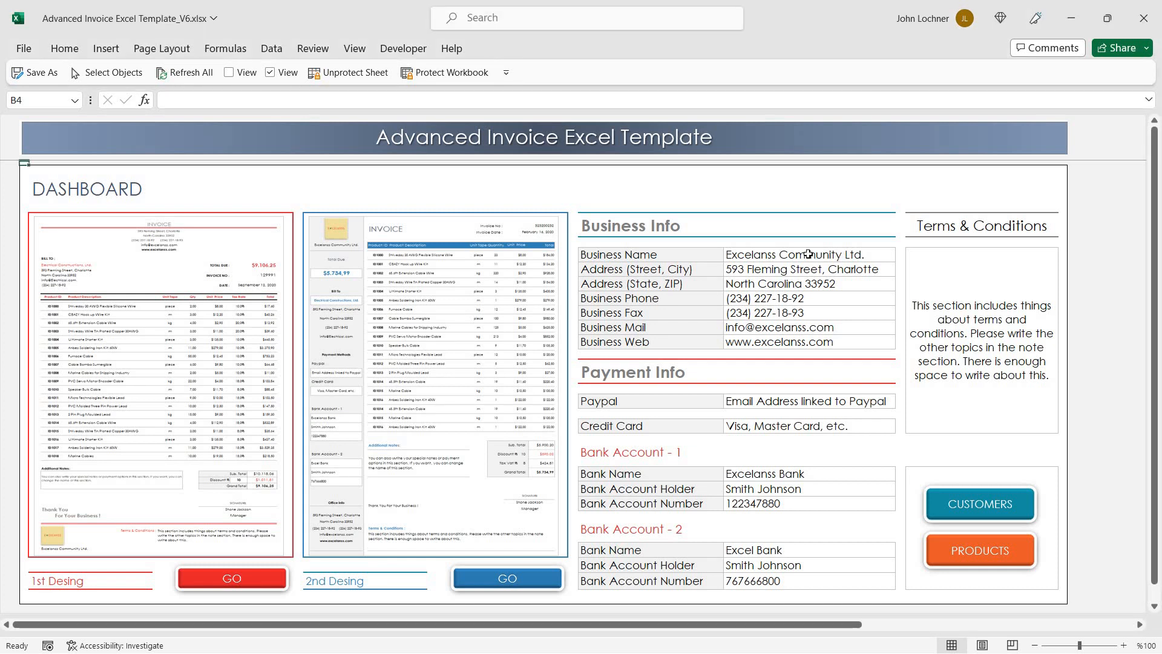
Highlight the Business Info and Bank Account values, then go to the Customers page
{"action": "left_click_drag", "start_coordinate": [808, 255], "coordinate": [792, 504]}
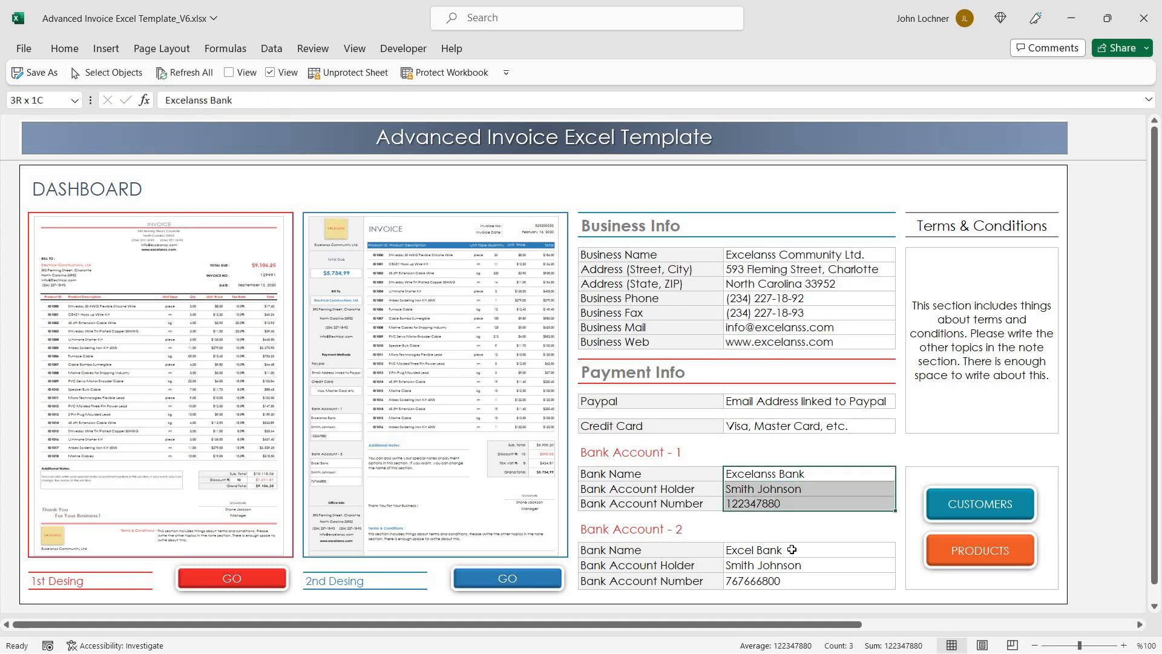
{"action": "left_click_drag", "start_coordinate": [792, 550], "coordinate": [793, 579]}
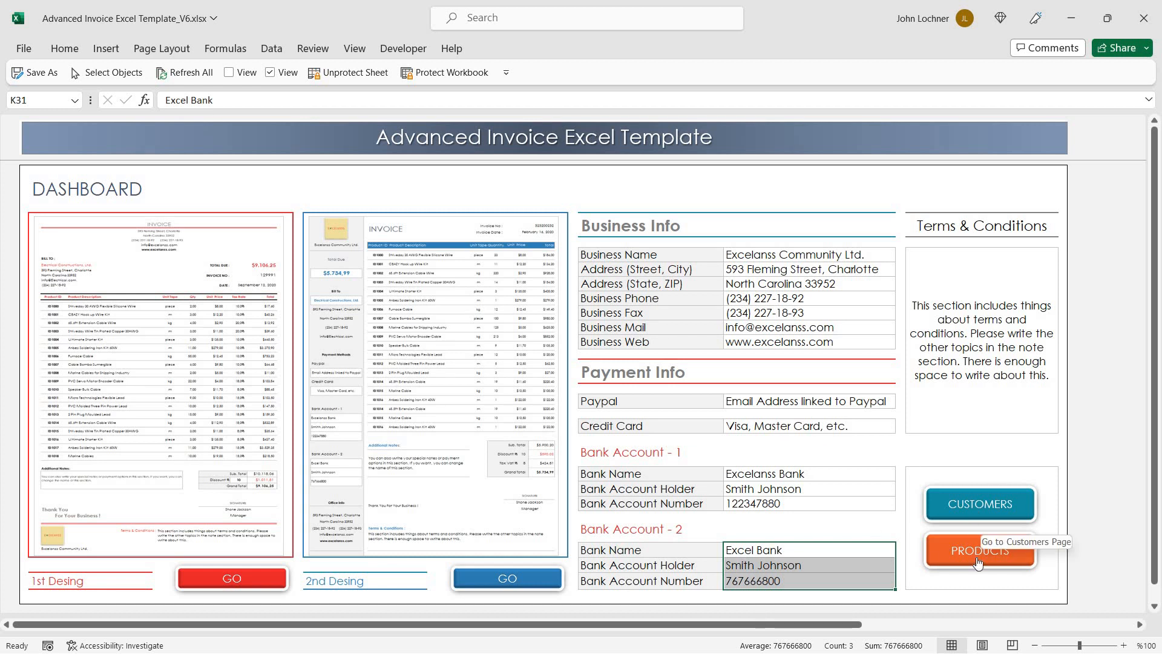
{"action": "left_click", "coordinate": [980, 504]}
Highlight the last customer row, the Company Name column and the first customer's details
{"action": "left_click", "coordinate": [111, 454]}
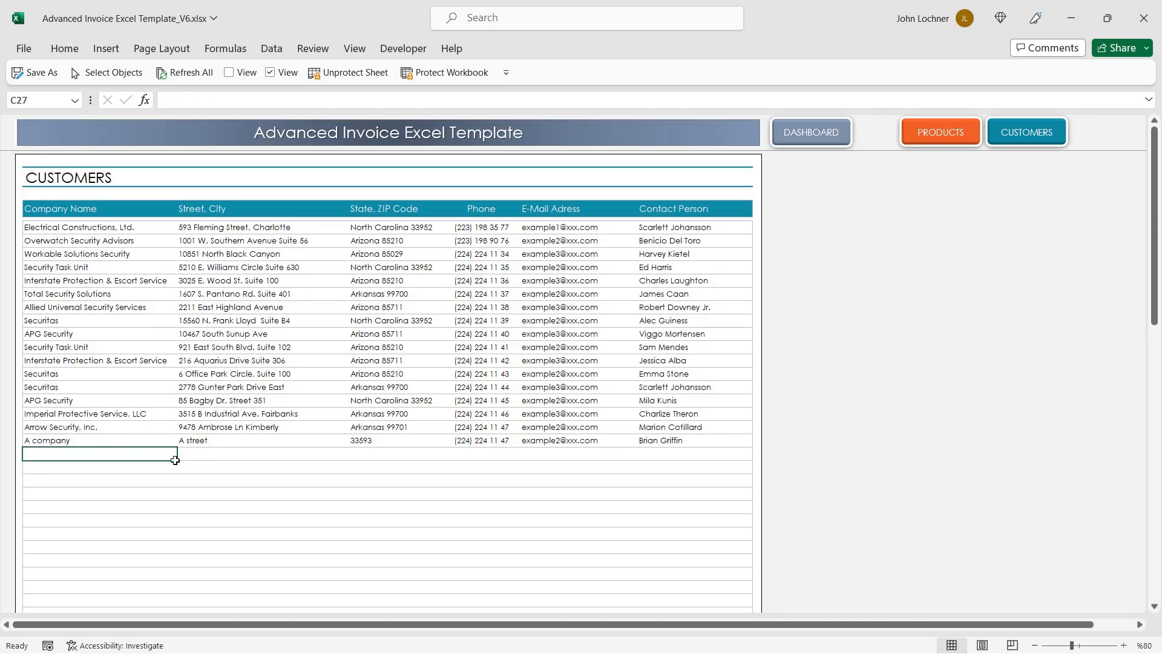
{"action": "left_click_drag", "start_coordinate": [106, 453], "coordinate": [685, 453]}
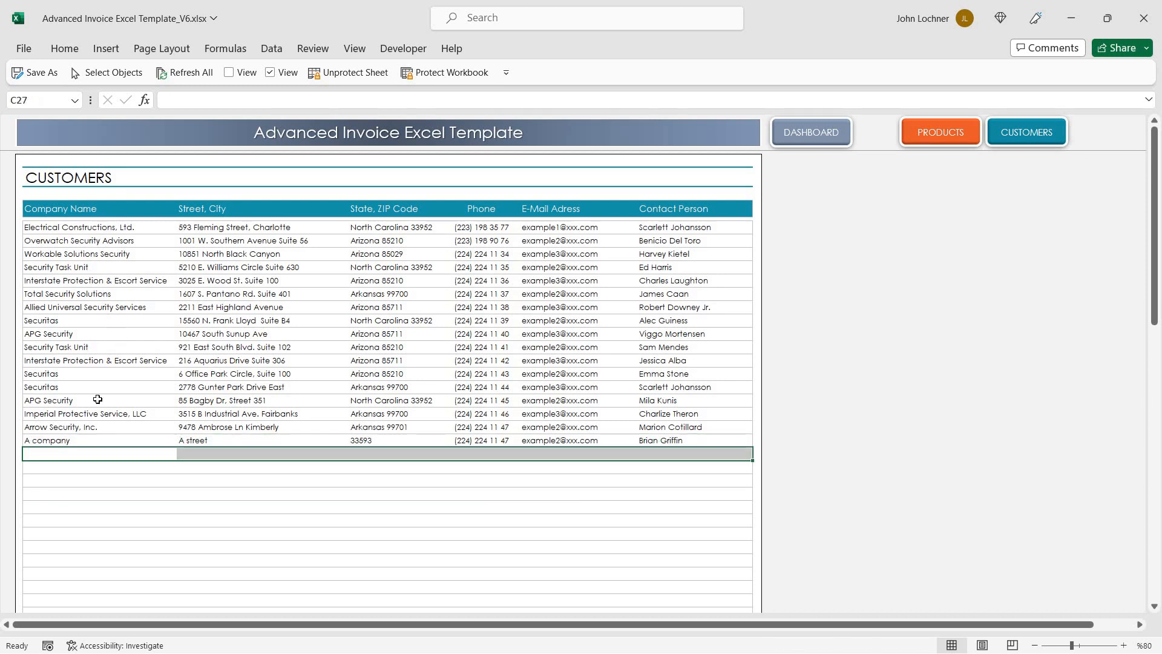
{"action": "left_click", "coordinate": [111, 228]}
{"action": "left_click", "coordinate": [114, 442], "text": "shift"}
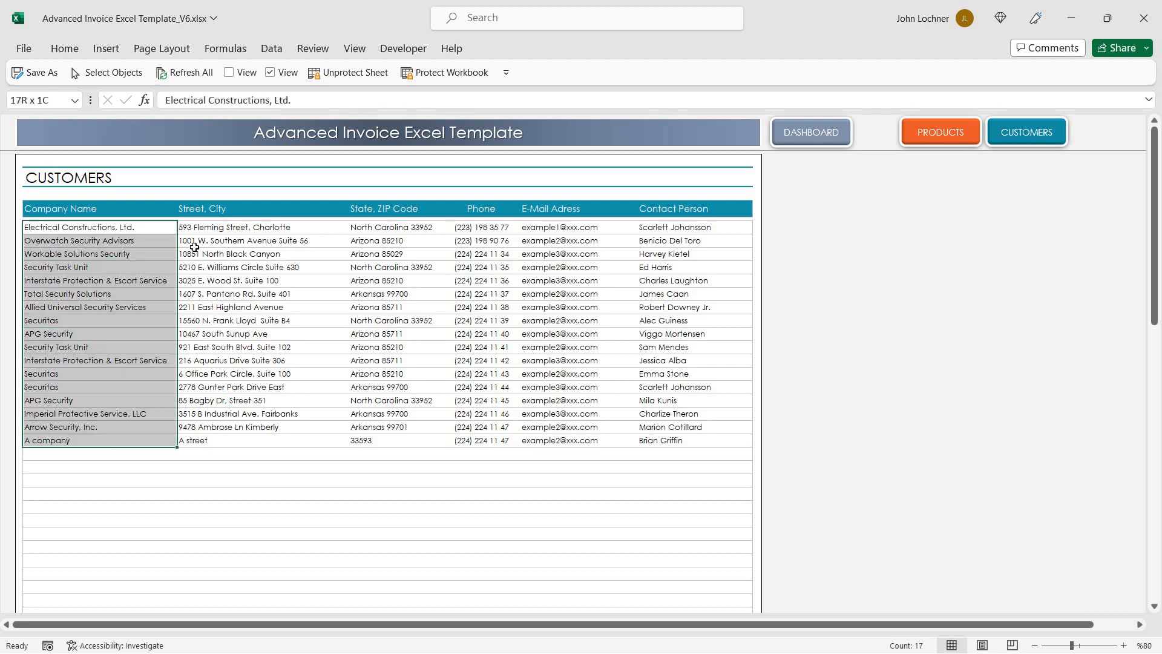
{"action": "left_click_drag", "start_coordinate": [345, 229], "coordinate": [689, 231]}
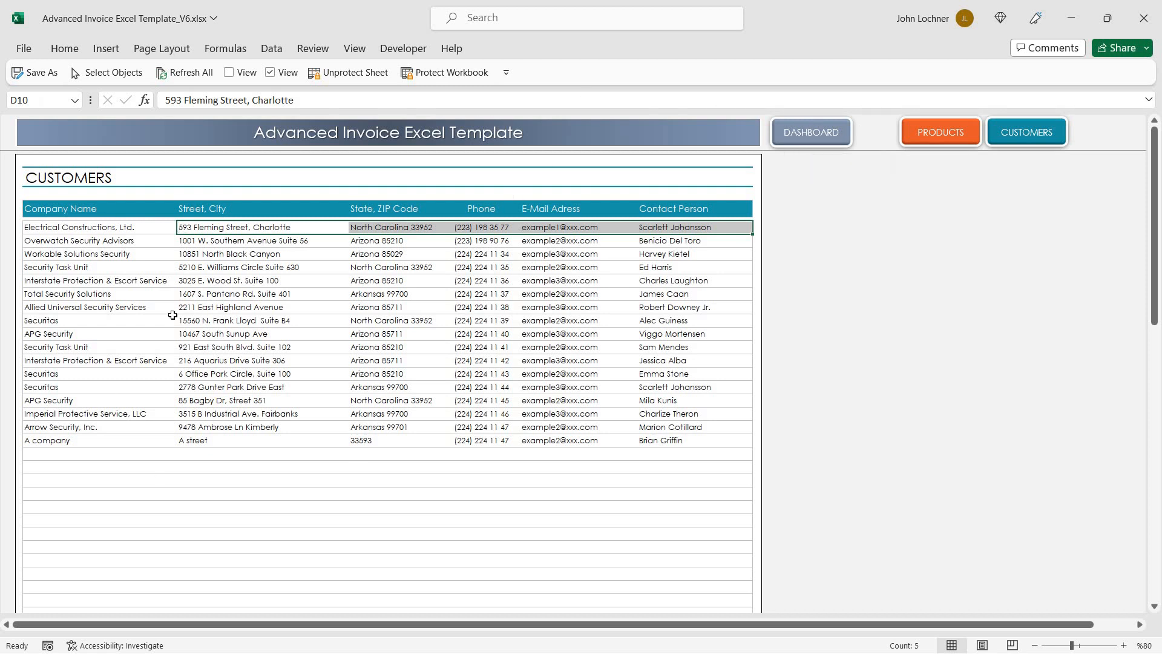
On the Products page, add row 32 with ID1032 and Product Description 32 copied from the row above
{"action": "left_click", "coordinate": [920, 130]}
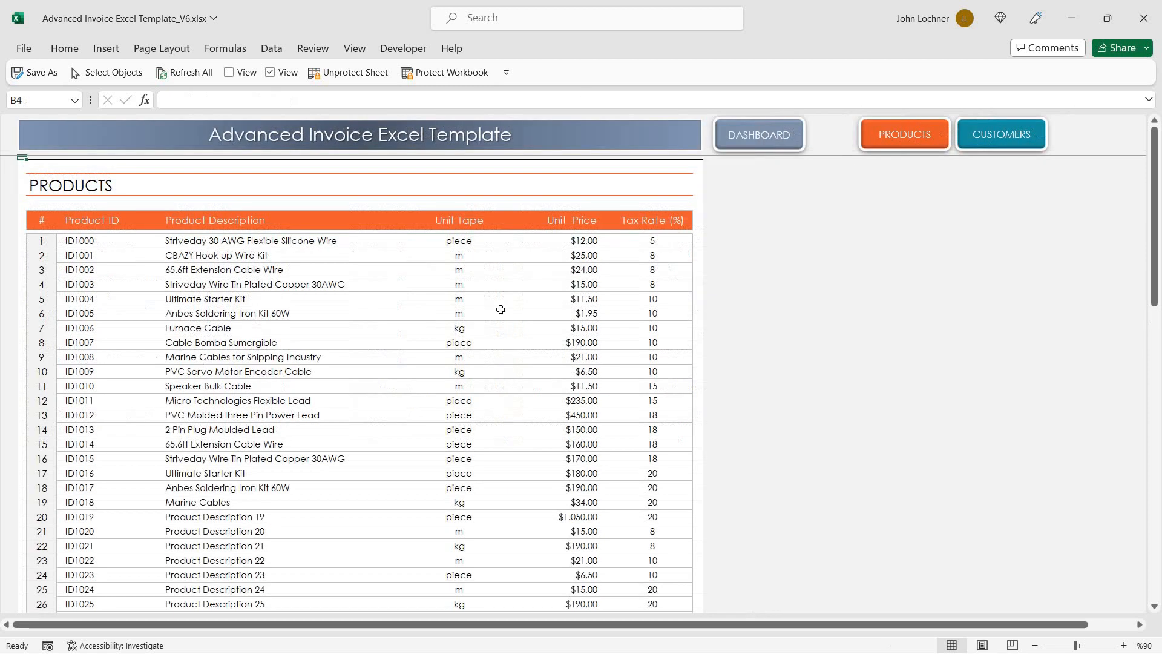
{"action": "scroll", "coordinate": [260, 384], "scroll_direction": "down", "scroll_amount": 5}
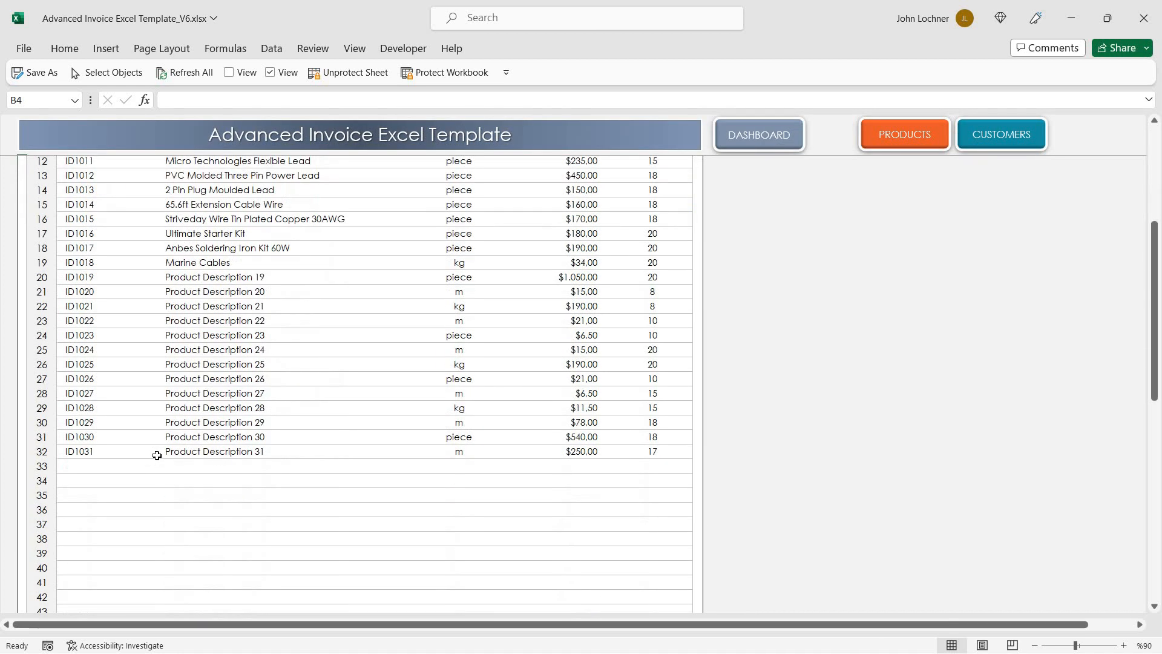
{"action": "scroll", "coordinate": [157, 456], "scroll_direction": "up", "scroll_amount": 5}
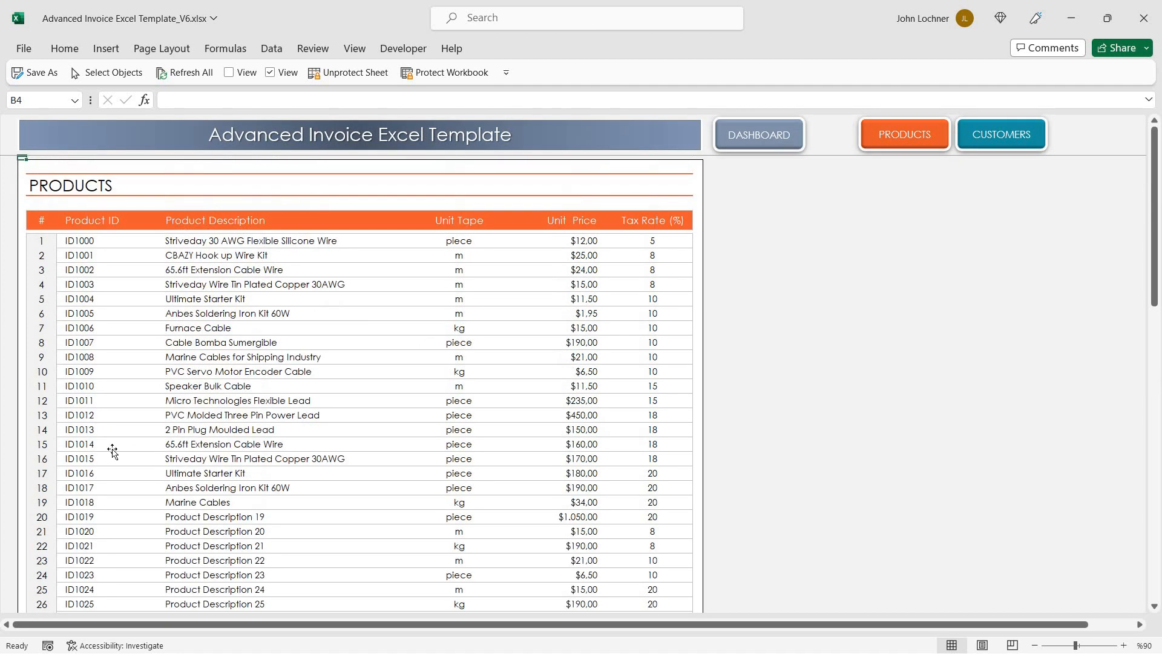
{"action": "left_click", "coordinate": [111, 448]}
{"action": "key", "text": "ctrl+Down"}
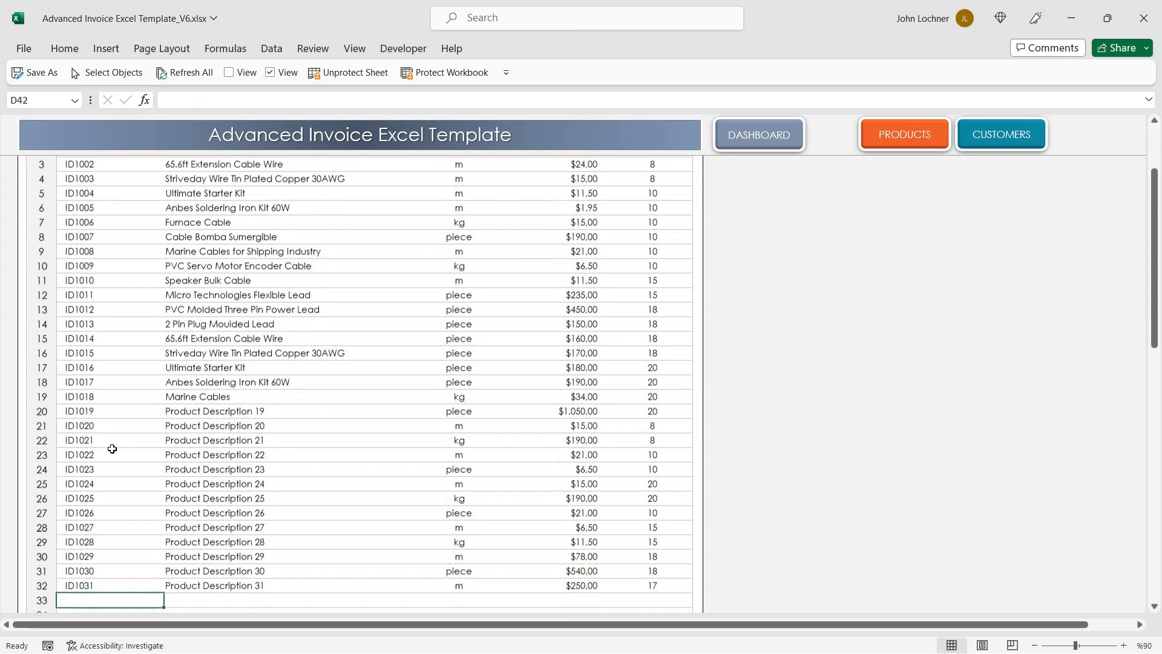
{"action": "key", "text": "ctrl+d"}
{"action": "key", "text": "F2"}
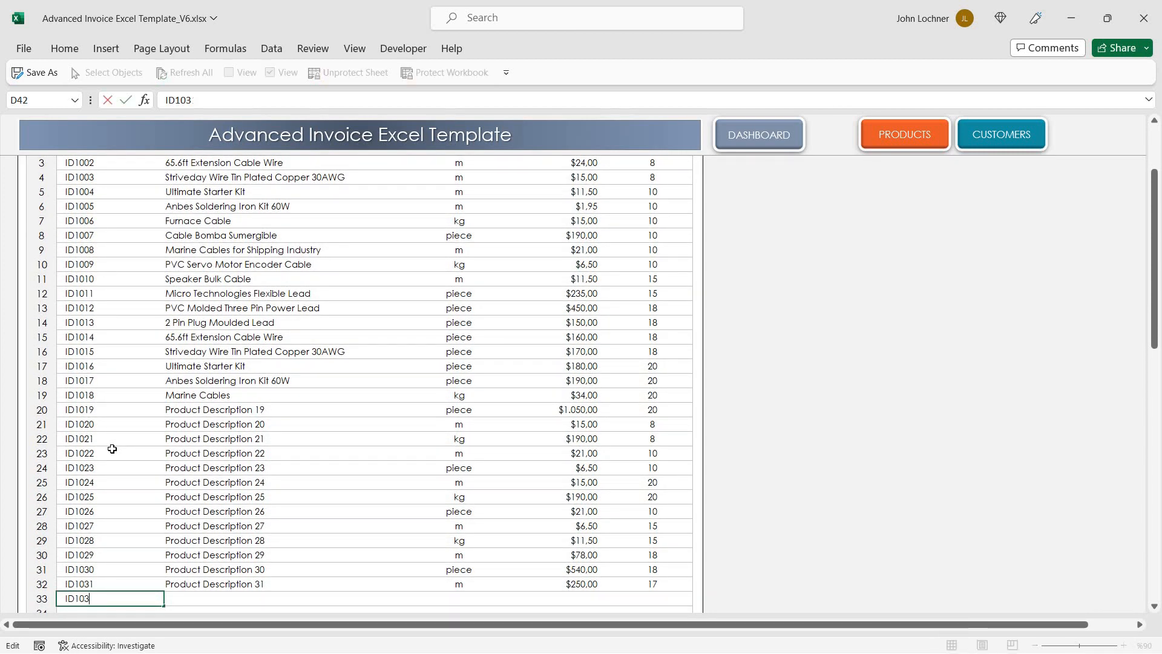
{"action": "key", "text": "BackSpace"}
{"action": "type", "text": "2"}
{"action": "key", "text": "Return"}
{"action": "key", "text": "Up"}
{"action": "key", "text": "Right"}
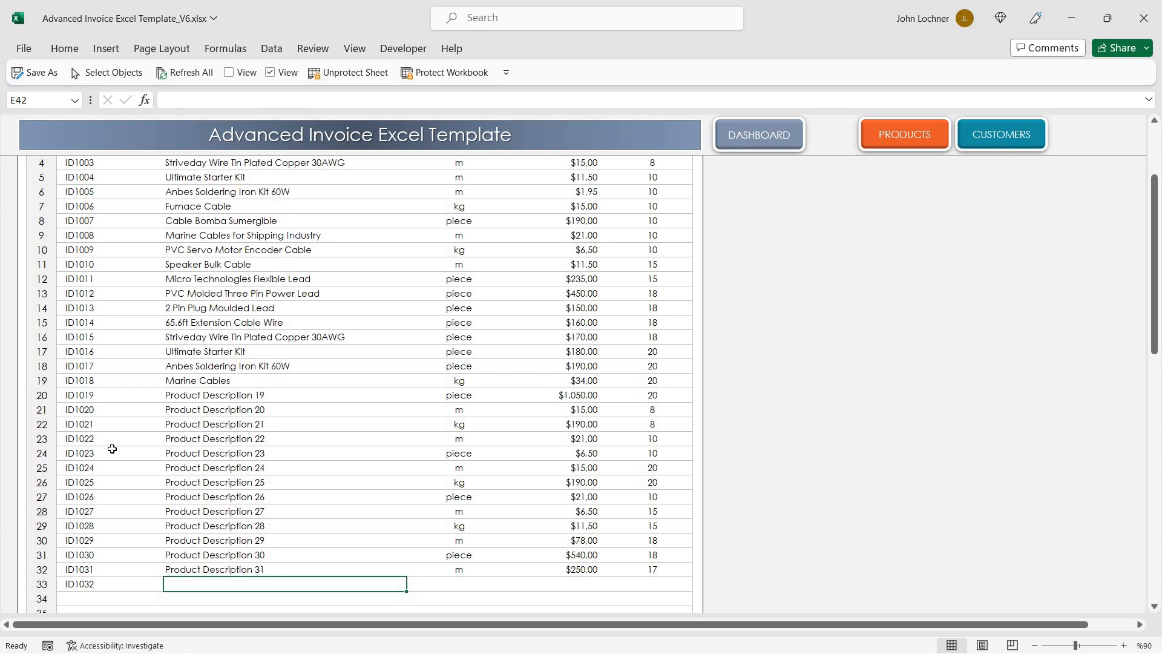
{"action": "key", "text": "ctrl+d"}
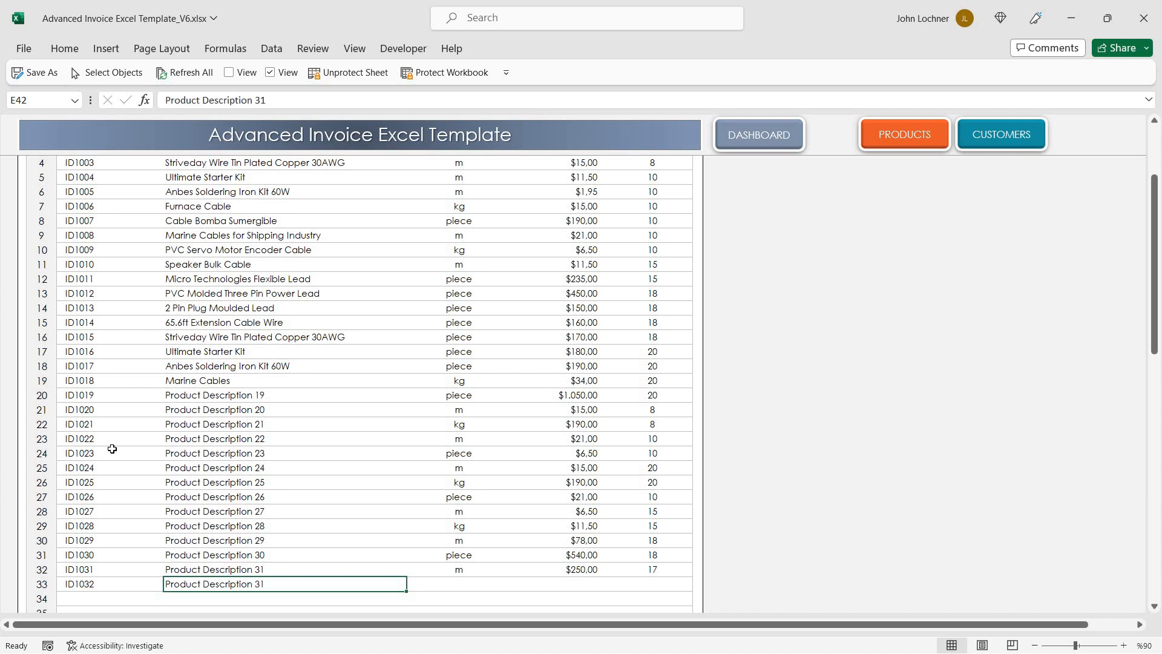
{"action": "key", "text": "F2"}
{"action": "key", "text": "BackSpace"}
{"action": "type", "text": "2"}
{"action": "key", "text": "Return"}
Complete the new product row with unit m, price $250,00 and tax rate 10
{"action": "key", "text": "Up"}
{"action": "key", "text": "Right"}
{"action": "type", "text": "m"}
{"action": "key", "text": "Right"}
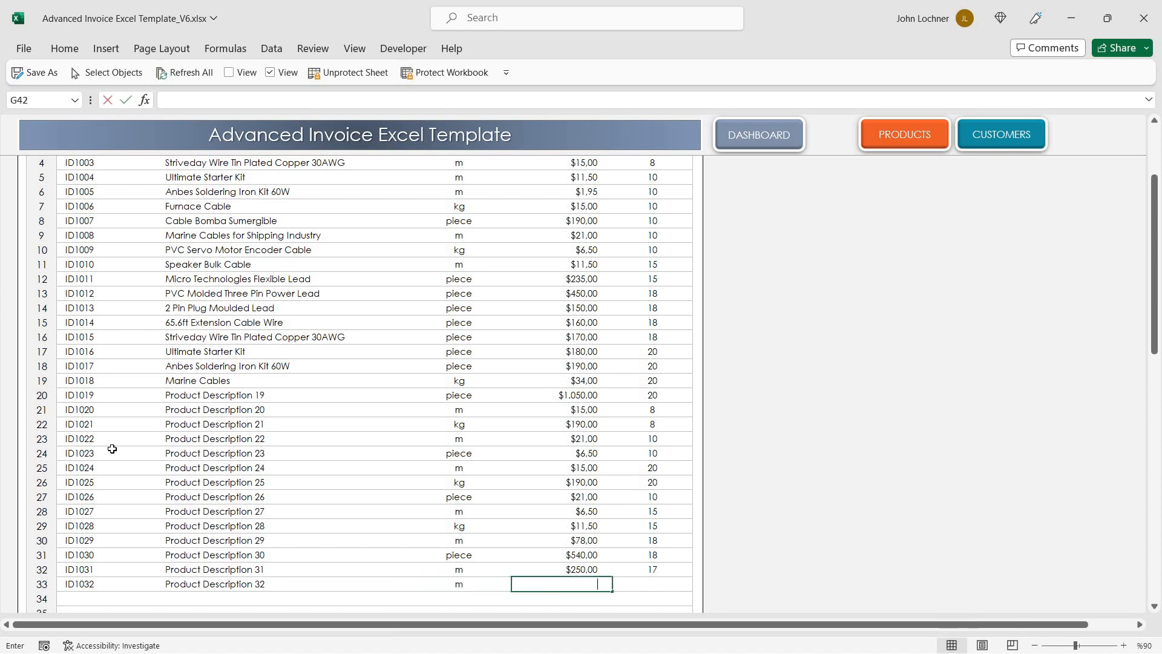
{"action": "type", "text": "250"}
{"action": "key", "text": "Return"}
{"action": "key", "text": "Right"}
{"action": "key", "text": "Up"}
{"action": "type", "text": "1"}
{"action": "key", "text": "Return"}
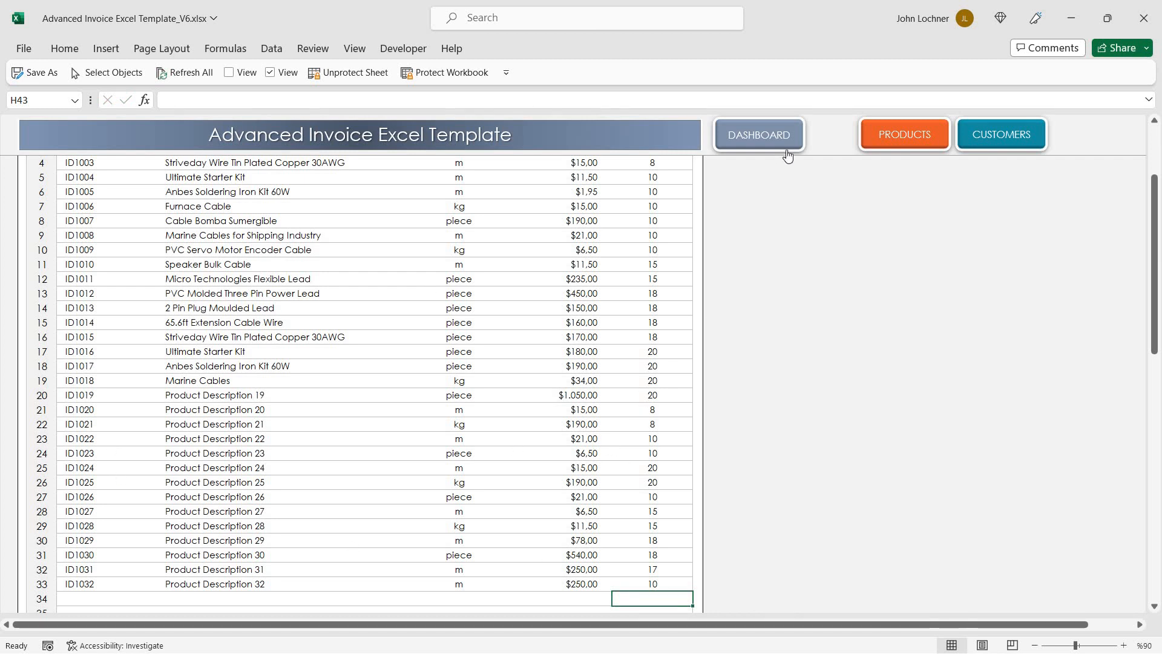
{"action": "scroll", "coordinate": [375, 471], "scroll_direction": "down", "scroll_amount": 1}
{"action": "scroll", "coordinate": [375, 471], "scroll_direction": "down", "scroll_amount": 1}
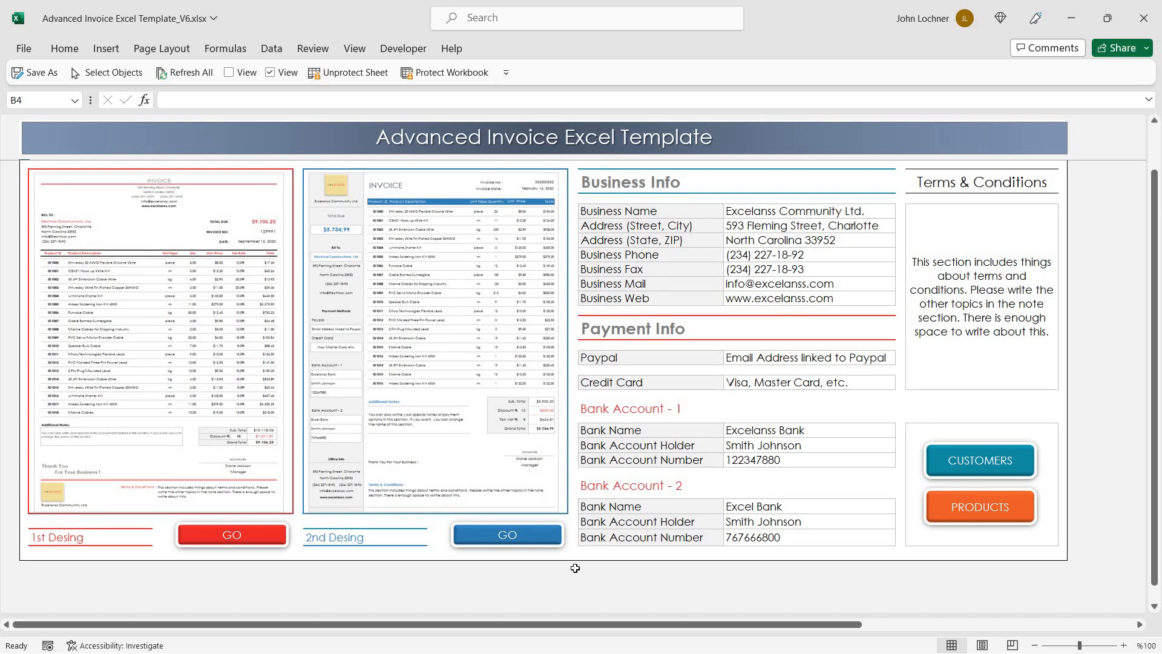
{"action": "scroll", "coordinate": [153, 365], "scroll_direction": "up", "scroll_amount": 1}
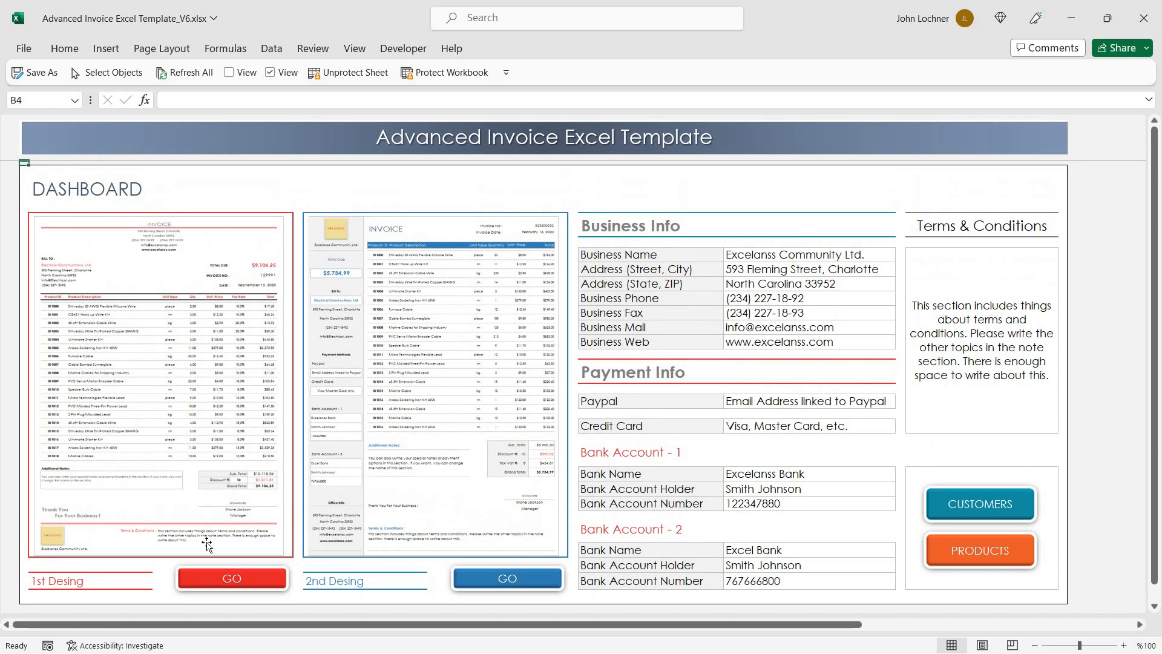
{"action": "left_click", "coordinate": [243, 583]}
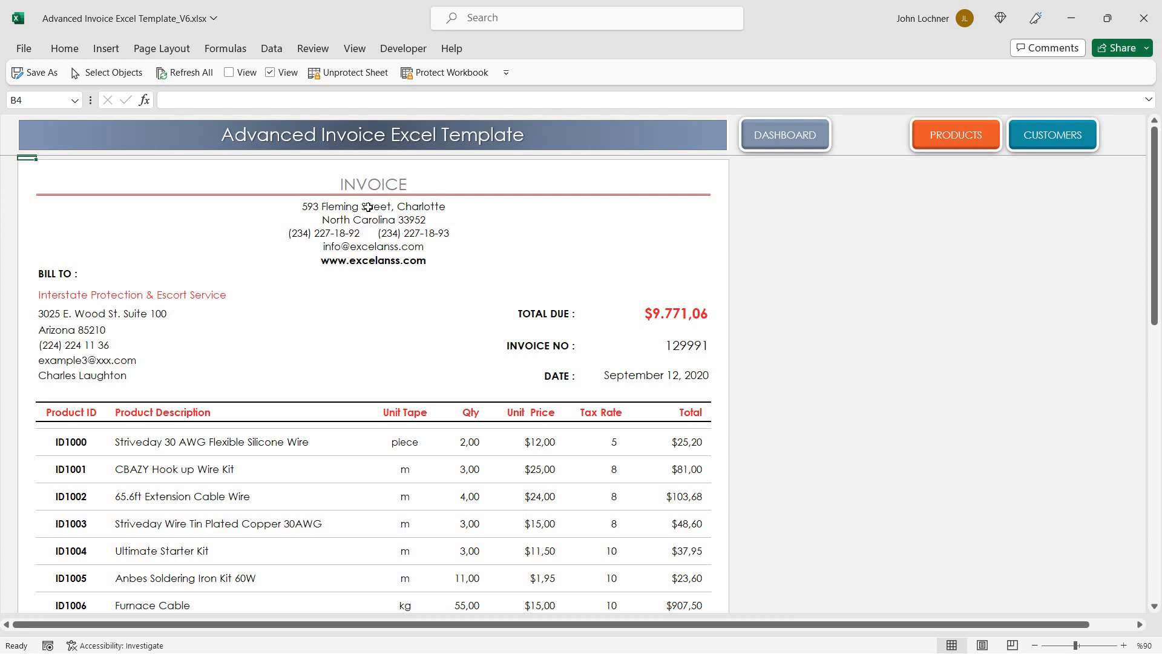
{"action": "left_click_drag", "start_coordinate": [368, 208], "coordinate": [380, 265]}
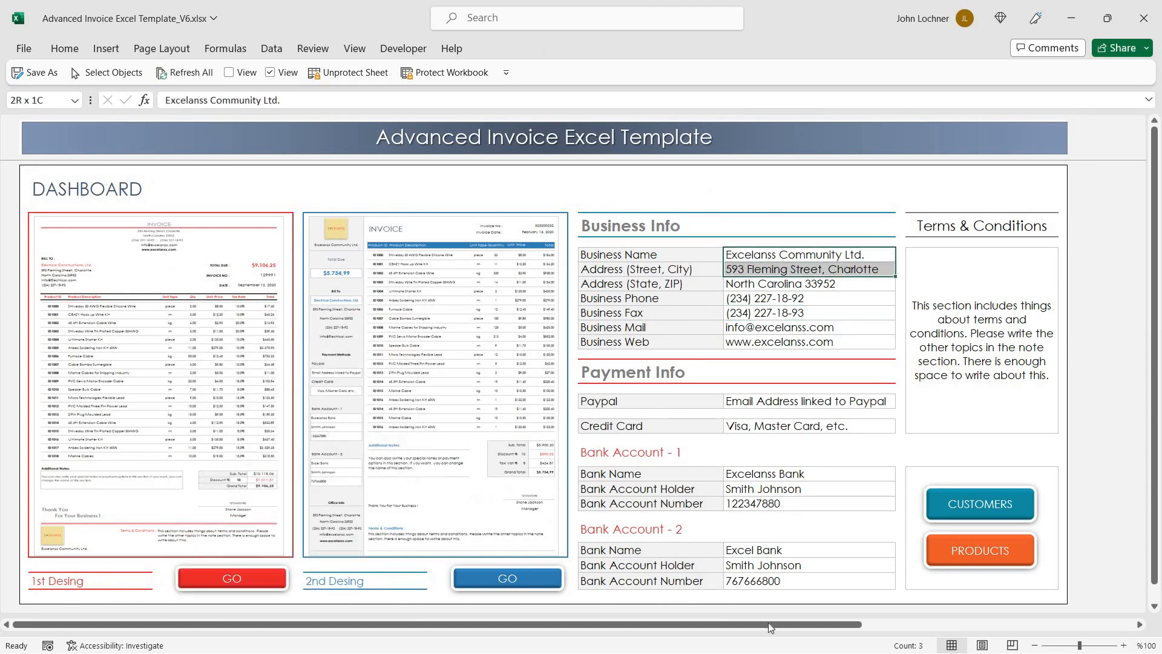
Open the first invoice design and bill it to Security Task Unit
{"action": "left_click", "coordinate": [355, 511]}
{"action": "left_click", "coordinate": [350, 298]}
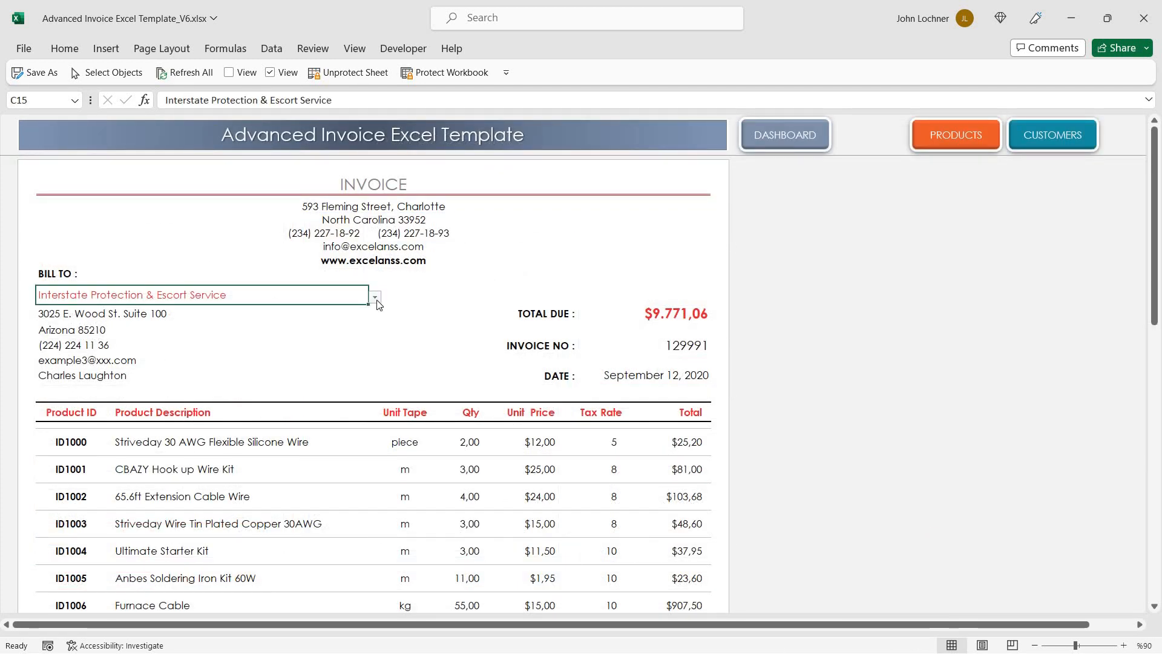
{"action": "left_click", "coordinate": [374, 298]}
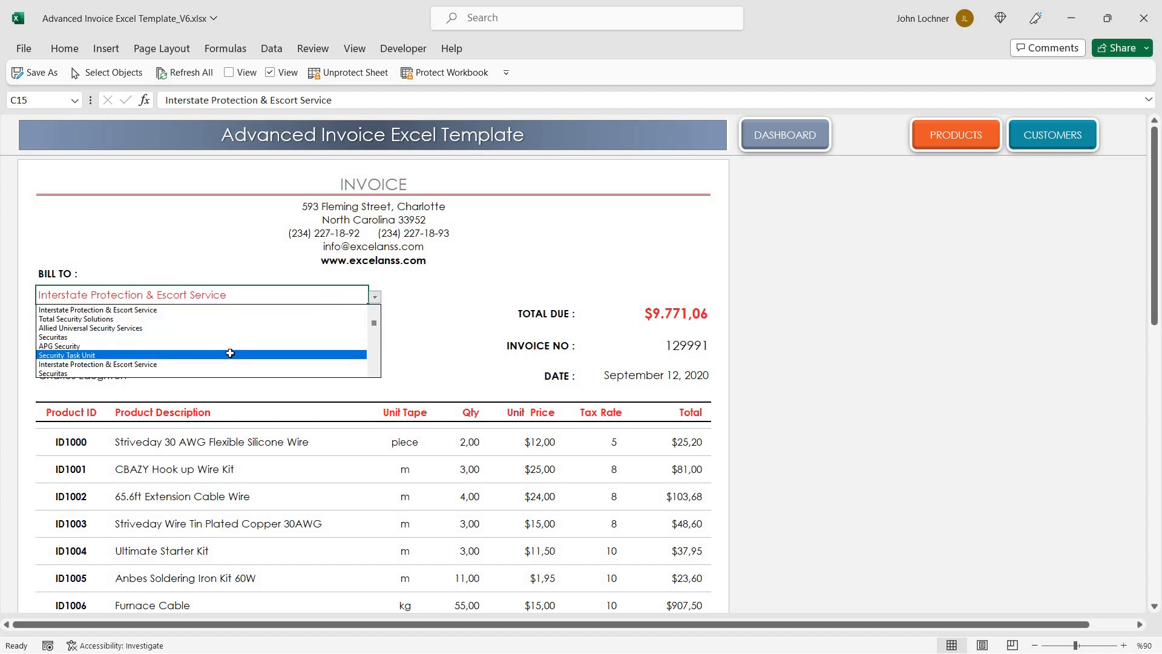
{"action": "left_click", "coordinate": [230, 353]}
Highlight the customer address block and the company address block at the top
{"action": "left_click_drag", "start_coordinate": [78, 314], "coordinate": [94, 369]}
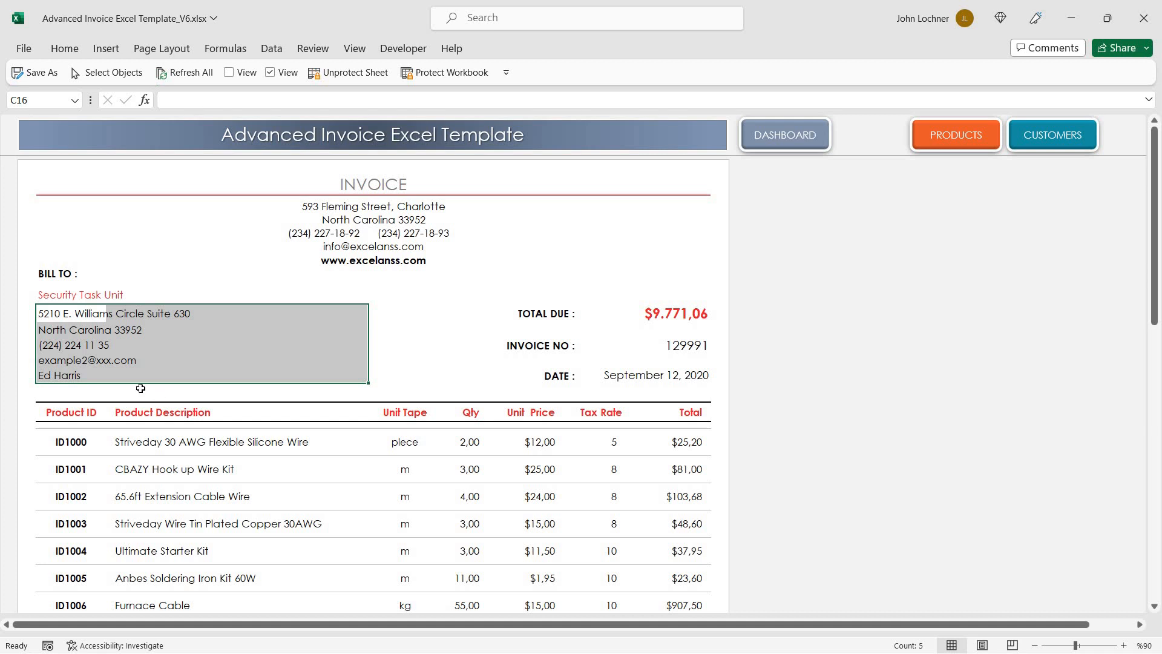
{"action": "left_click", "coordinate": [78, 315]}
{"action": "left_click_drag", "start_coordinate": [367, 203], "coordinate": [373, 262]}
{"action": "left_click_drag", "start_coordinate": [65, 314], "coordinate": [63, 380], "text": "ctrl"}
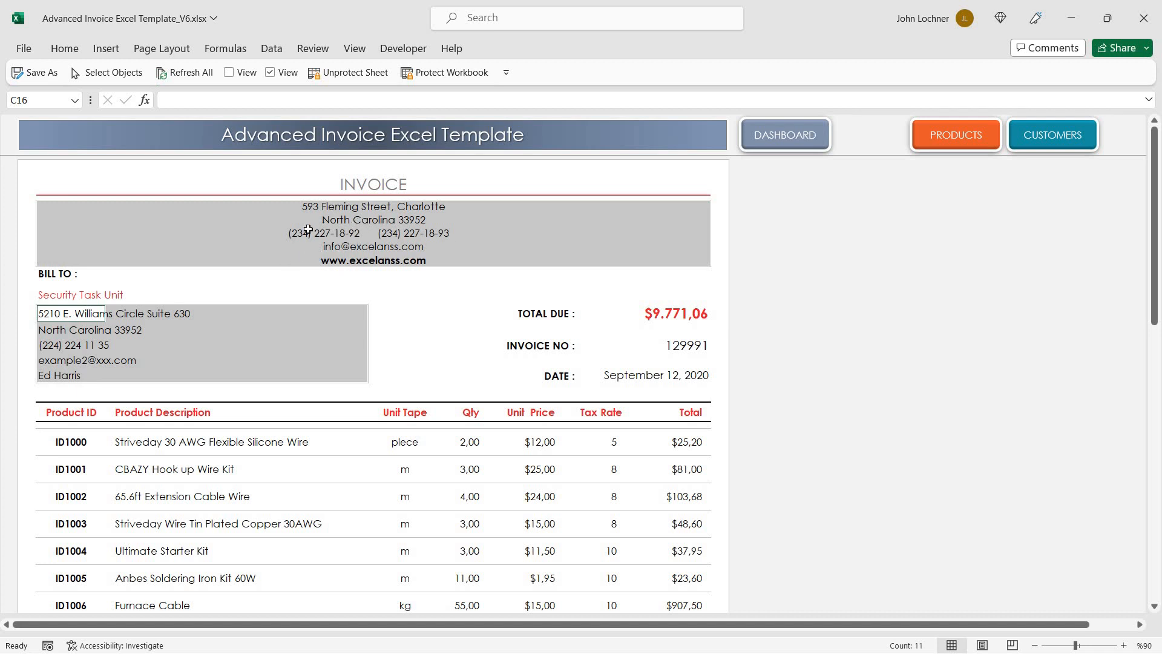
{"action": "double_click", "coordinate": [93, 320]}
{"action": "left_click", "coordinate": [863, 315]}
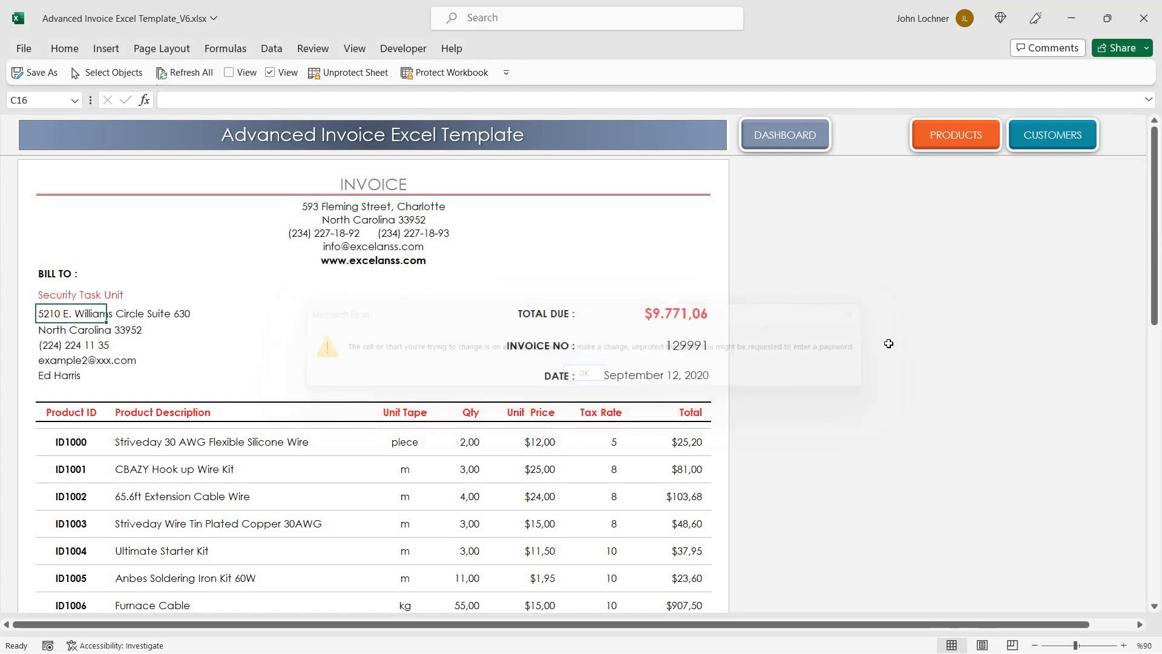
{"action": "left_click", "coordinate": [889, 343]}
{"action": "left_click", "coordinate": [694, 343]}
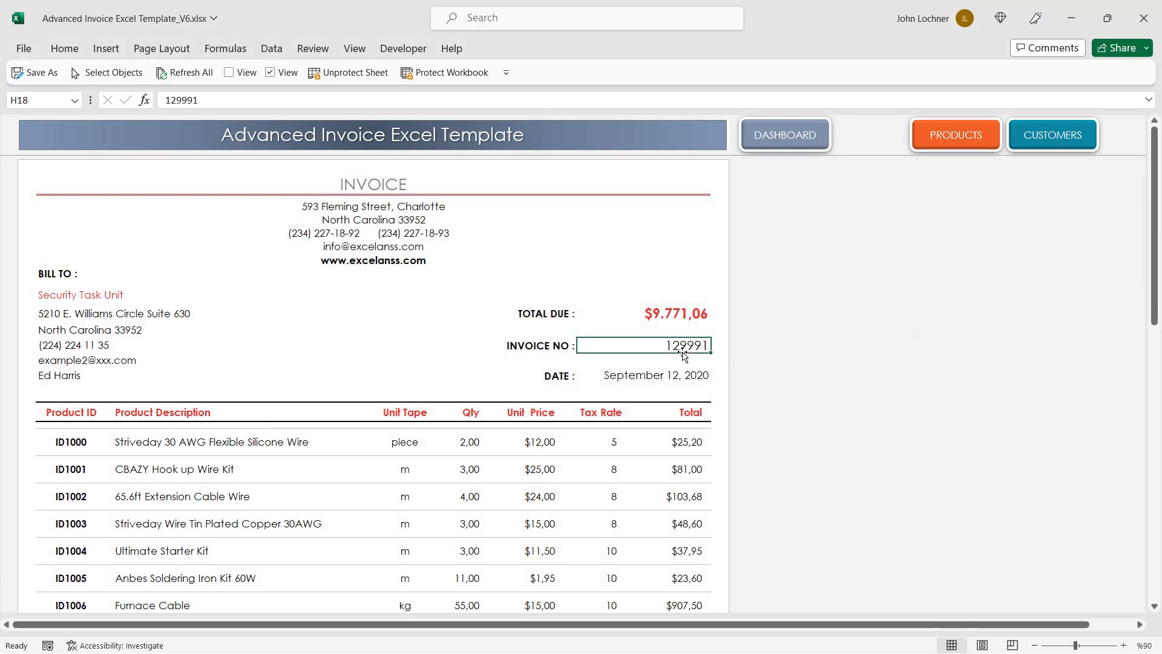
{"action": "left_click", "coordinate": [670, 375]}
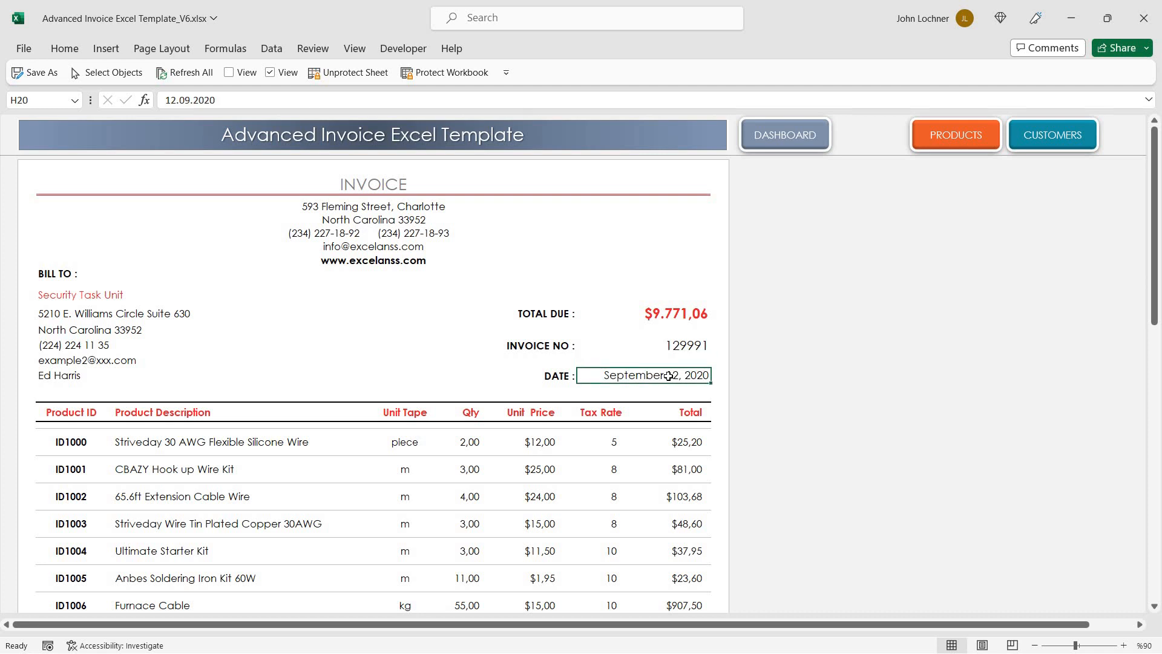
{"action": "scroll", "coordinate": [669, 375], "scroll_direction": "down", "scroll_amount": 5}
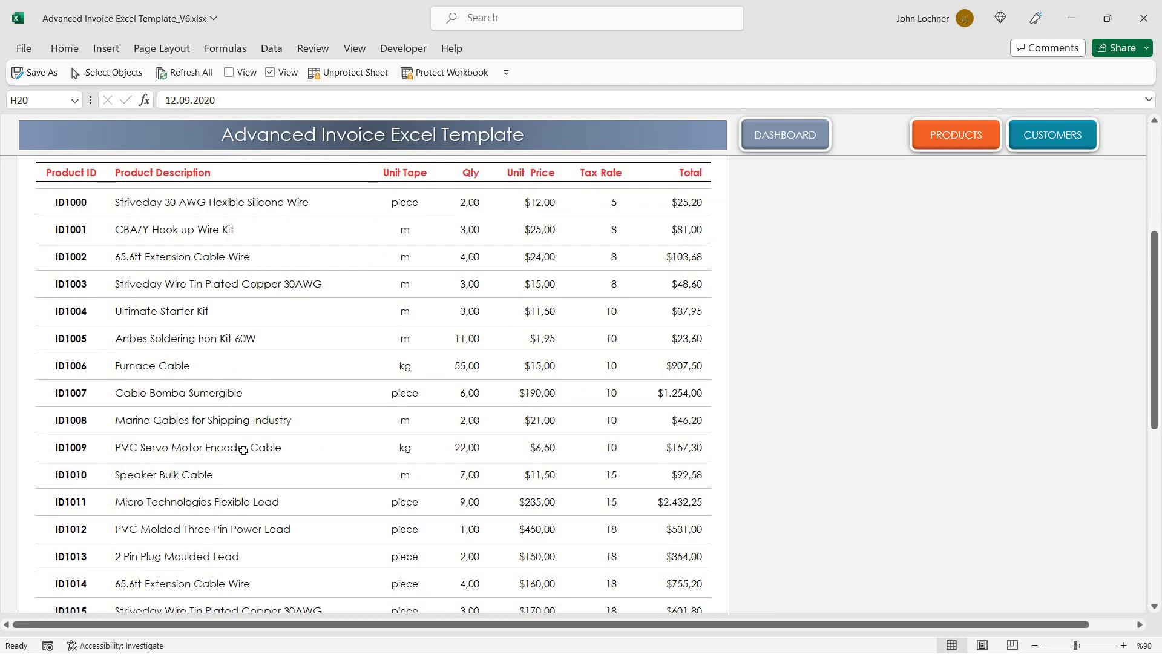
{"action": "scroll", "coordinate": [586, 482], "scroll_direction": "down", "scroll_amount": 2}
{"action": "scroll", "coordinate": [582, 491], "scroll_direction": "down", "scroll_amount": 3}
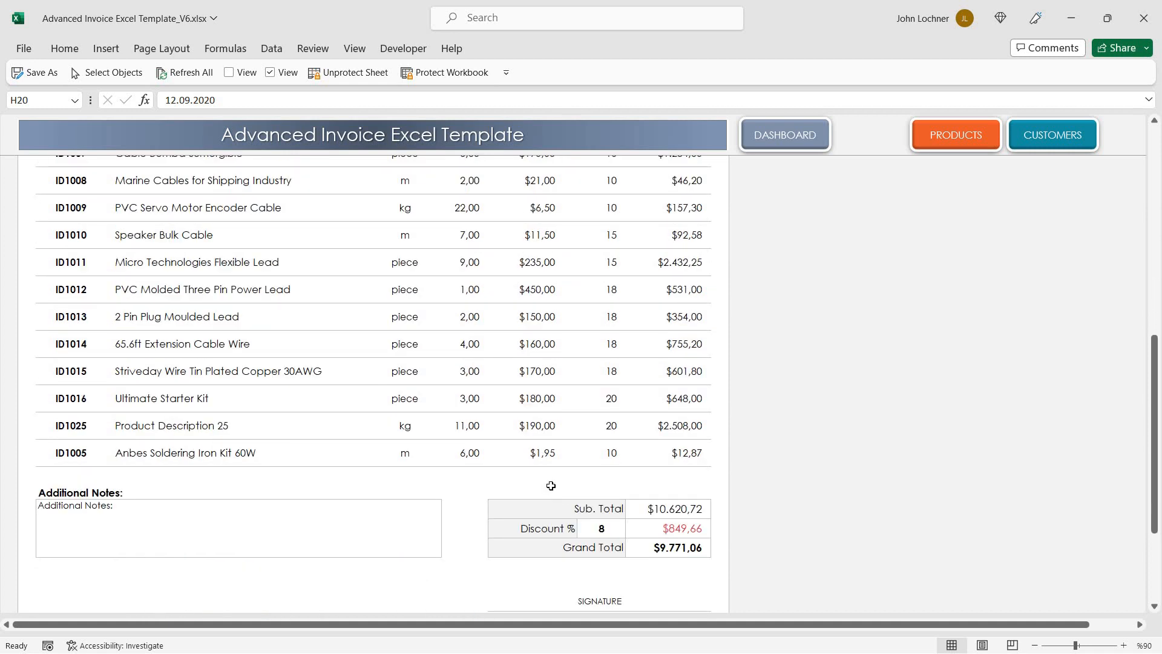
Clear the last product row's ID1005 and its quantity
{"action": "left_click", "coordinate": [64, 453]}
{"action": "key", "text": "Delete"}
{"action": "left_click", "coordinate": [467, 454]}
{"action": "key", "text": "Delete"}
Set the last row to ID1004 Ultimate Starter Kit with quantity 10, Grand Total $9.875,60
{"action": "left_click", "coordinate": [95, 453]}
{"action": "left_click", "coordinate": [112, 458]}
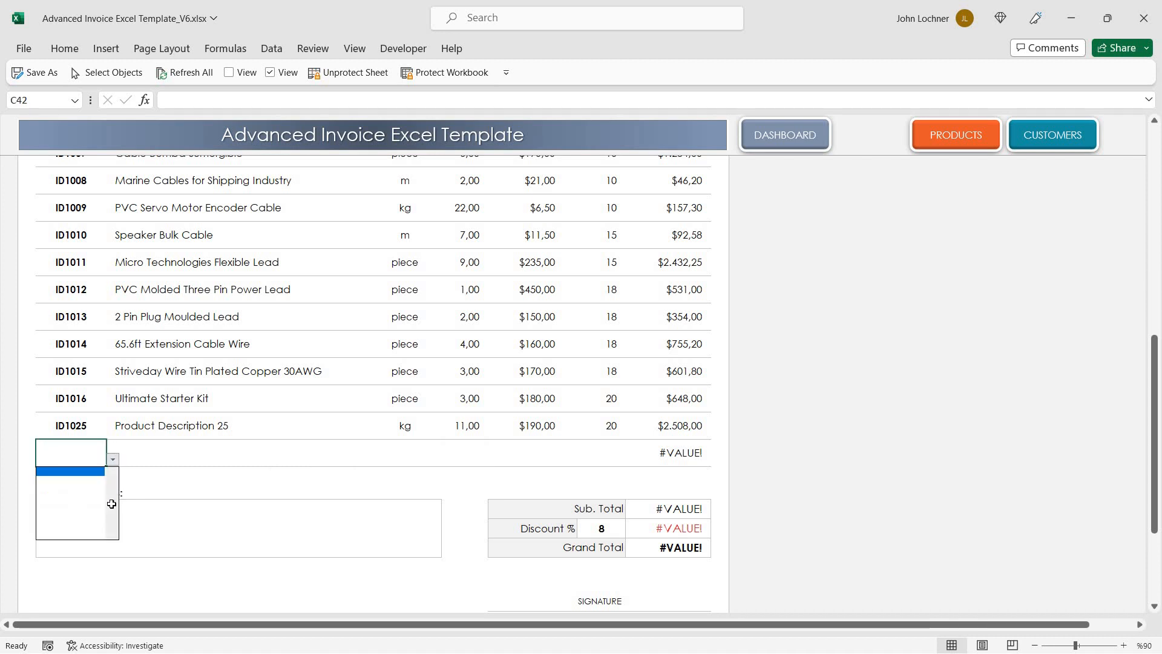
{"action": "left_click", "coordinate": [88, 509]}
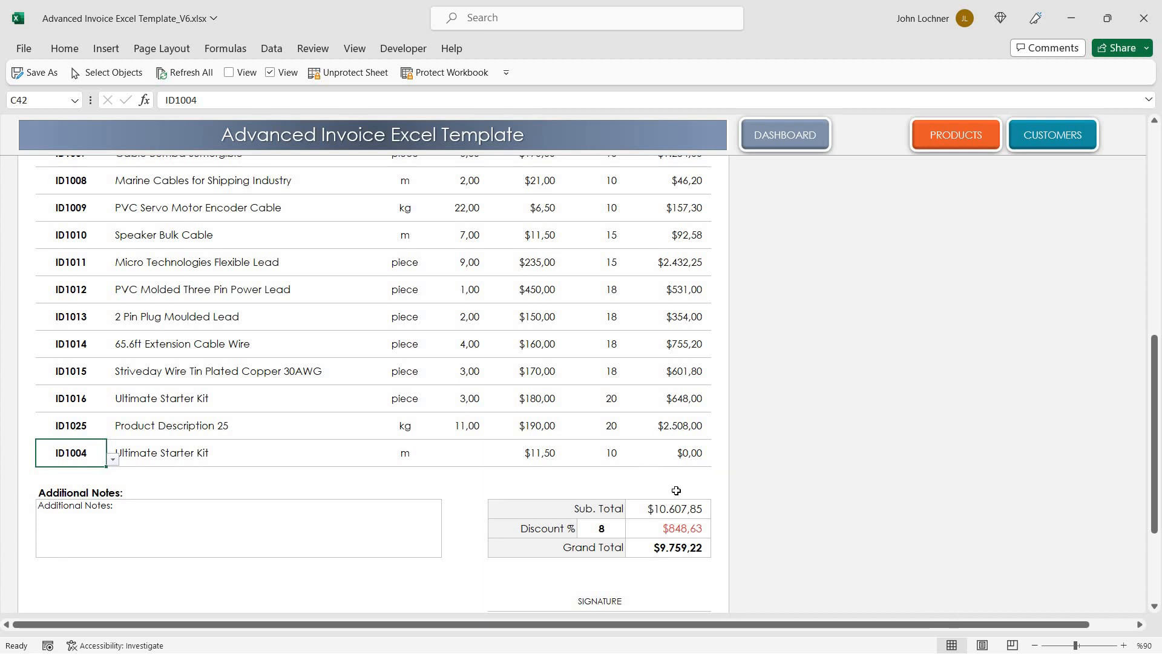
{"action": "key", "text": "Tab"}
{"action": "key", "text": "Tab"}
{"action": "key", "text": "Tab"}
{"action": "type", "text": "1"}
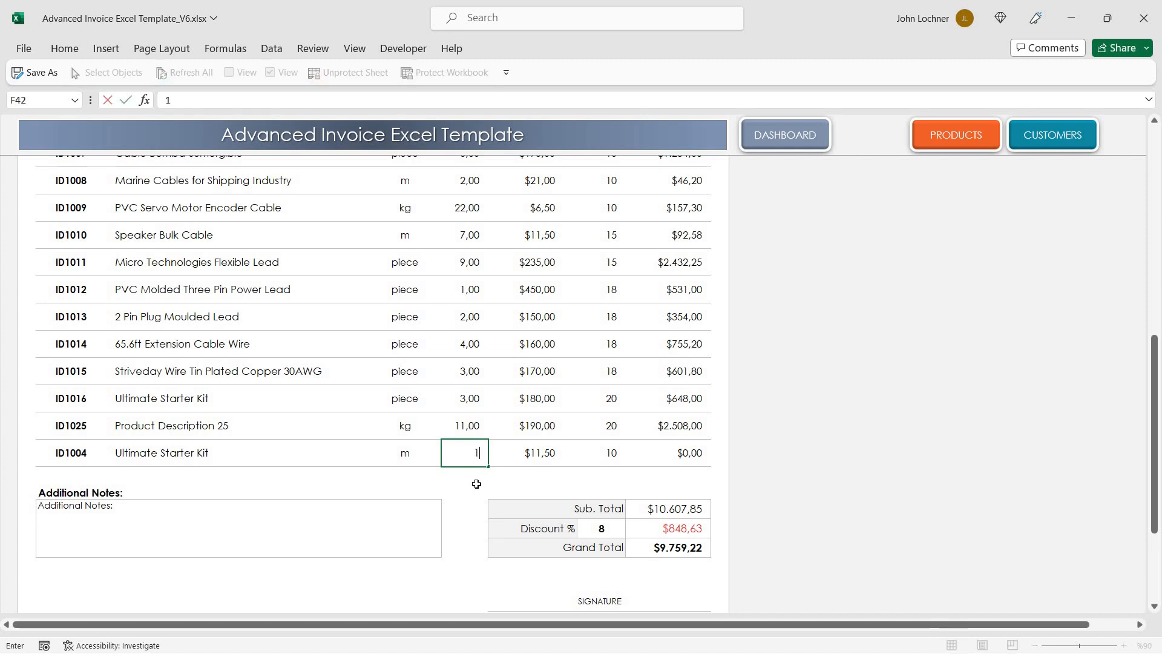
{"action": "key", "text": "Return"}
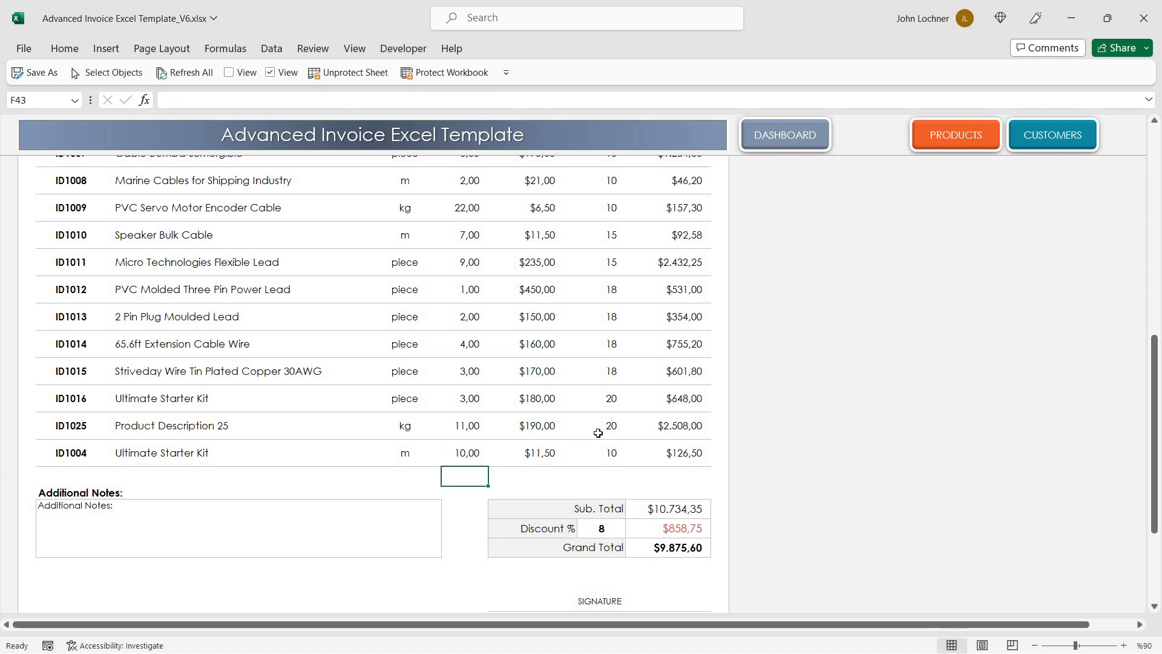
{"action": "scroll", "coordinate": [599, 433], "scroll_direction": "up", "scroll_amount": 1}
{"action": "scroll", "coordinate": [656, 355], "scroll_direction": "up", "scroll_amount": 2}
{"action": "scroll", "coordinate": [670, 354], "scroll_direction": "down", "scroll_amount": 3}
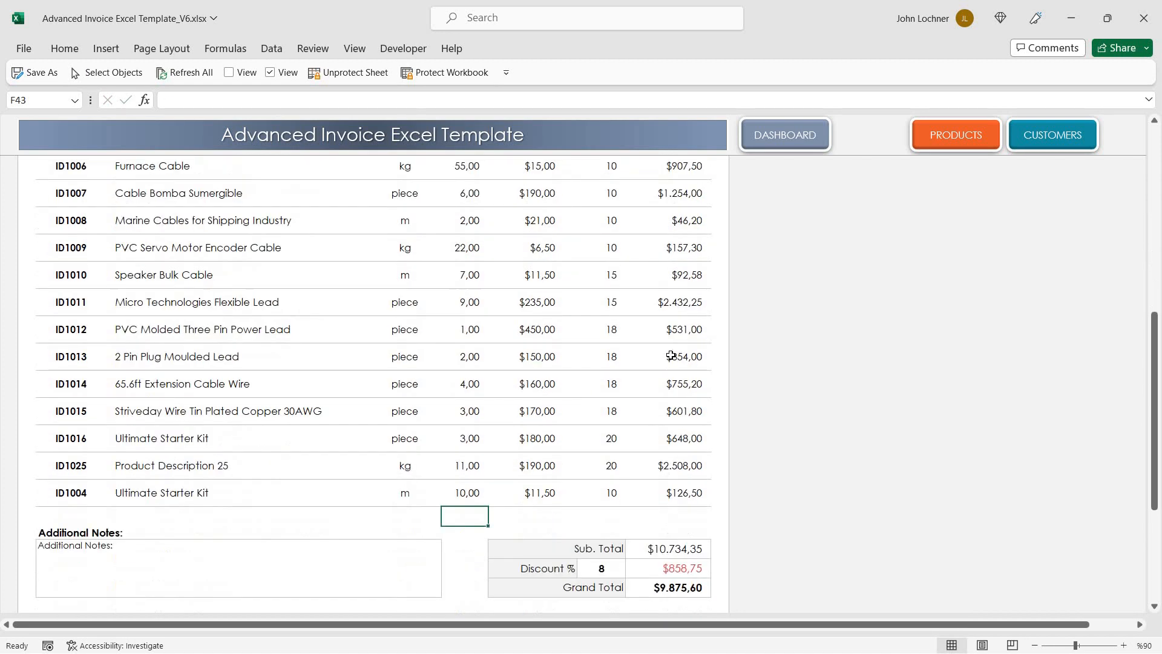
{"action": "scroll", "coordinate": [745, 285], "scroll_direction": "down", "scroll_amount": 2}
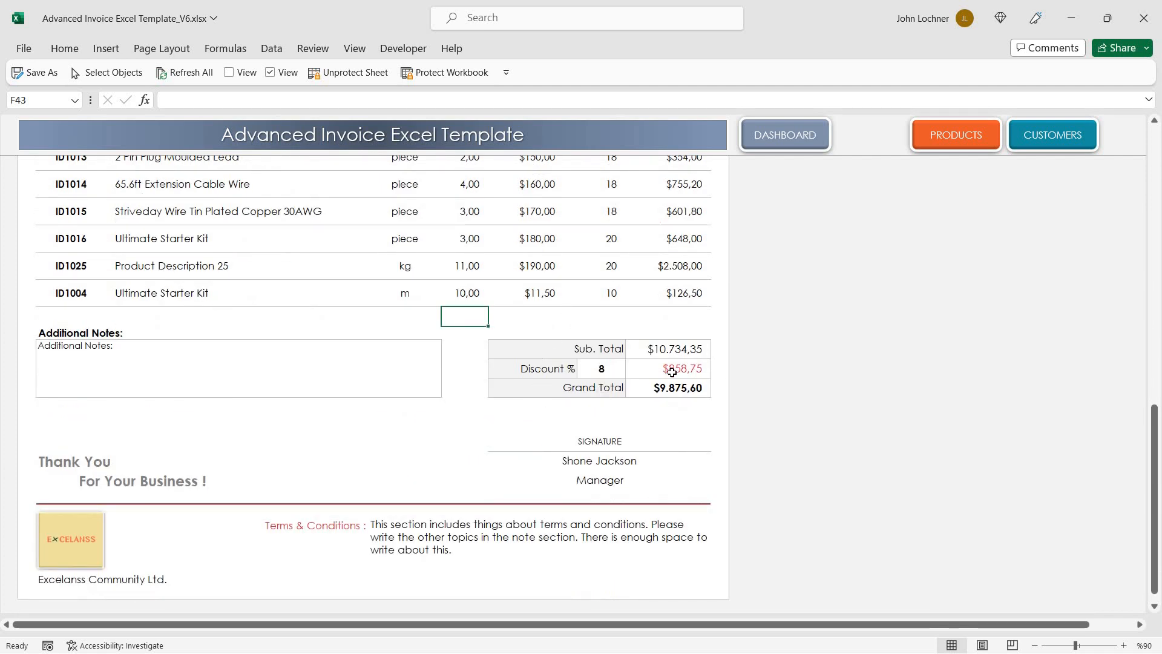
Set the discount to 10% and change the notes text to Additional Notes
{"action": "left_click", "coordinate": [609, 370]}
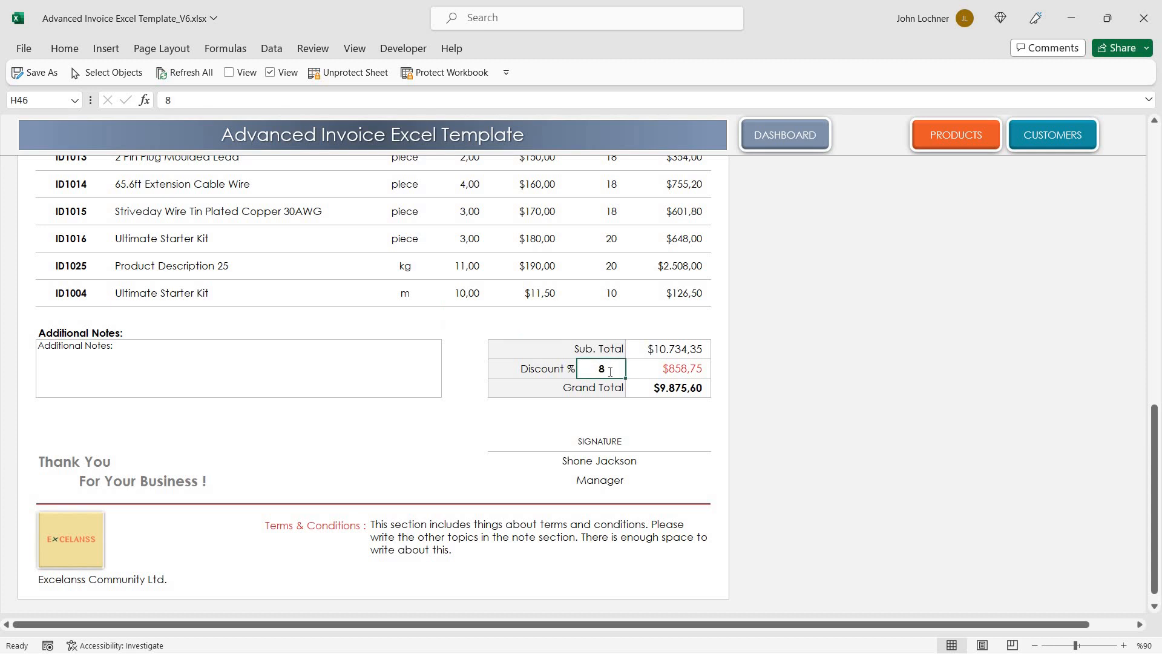
{"action": "type", "text": "10"}
{"action": "key", "text": "Return"}
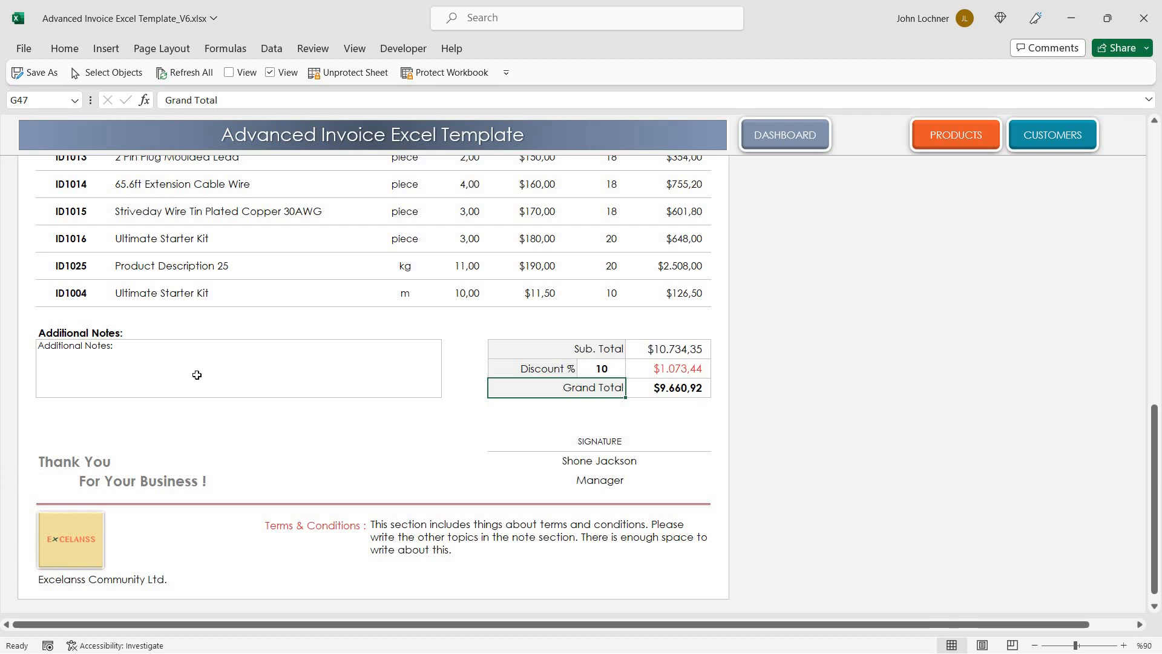
{"action": "double_click", "coordinate": [167, 351]}
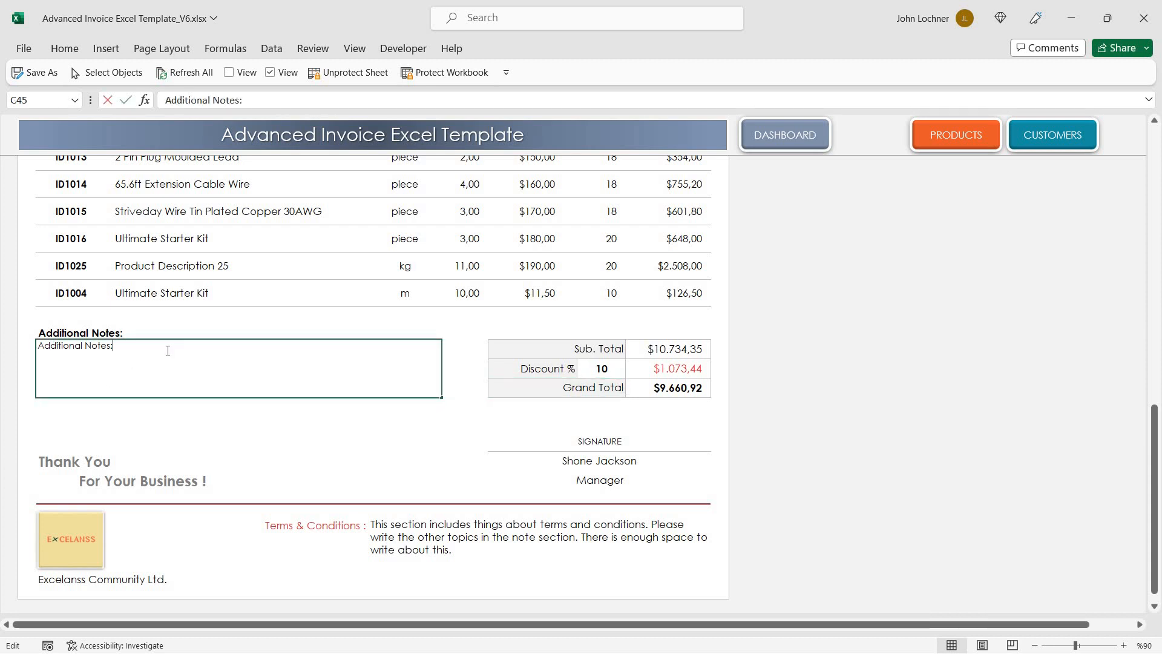
{"action": "key", "text": "Return"}
{"action": "left_click", "coordinate": [160, 375]}
{"action": "scroll", "coordinate": [416, 548], "scroll_direction": "down", "scroll_amount": 2}
{"action": "scroll", "coordinate": [442, 382], "scroll_direction": "up", "scroll_amount": 3}
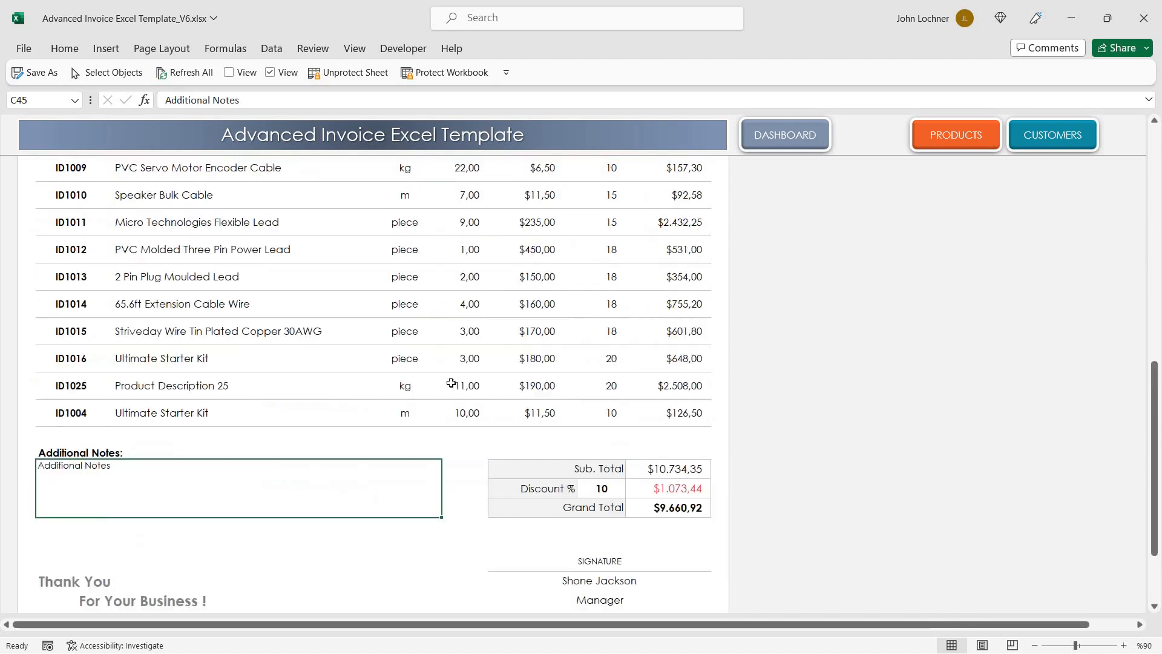
{"action": "scroll", "coordinate": [450, 384], "scroll_direction": "up", "scroll_amount": 3}
{"action": "scroll", "coordinate": [454, 381], "scroll_direction": "up", "scroll_amount": 3}
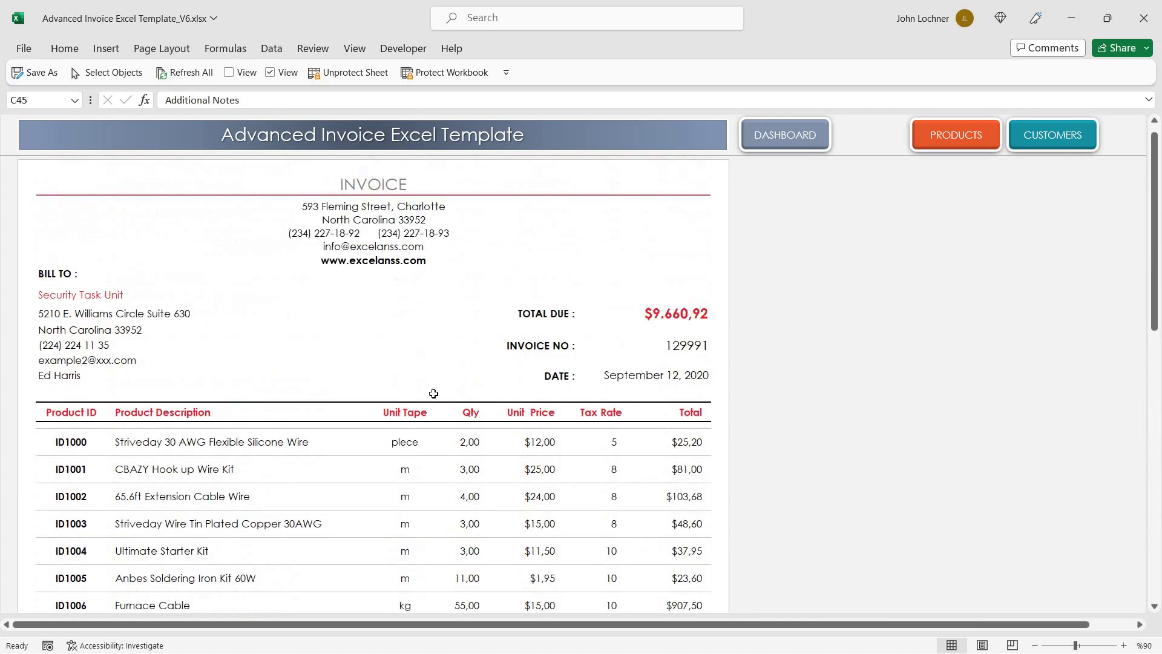
Return to the dashboard and open the second invoice design
{"action": "left_click", "coordinate": [793, 135]}
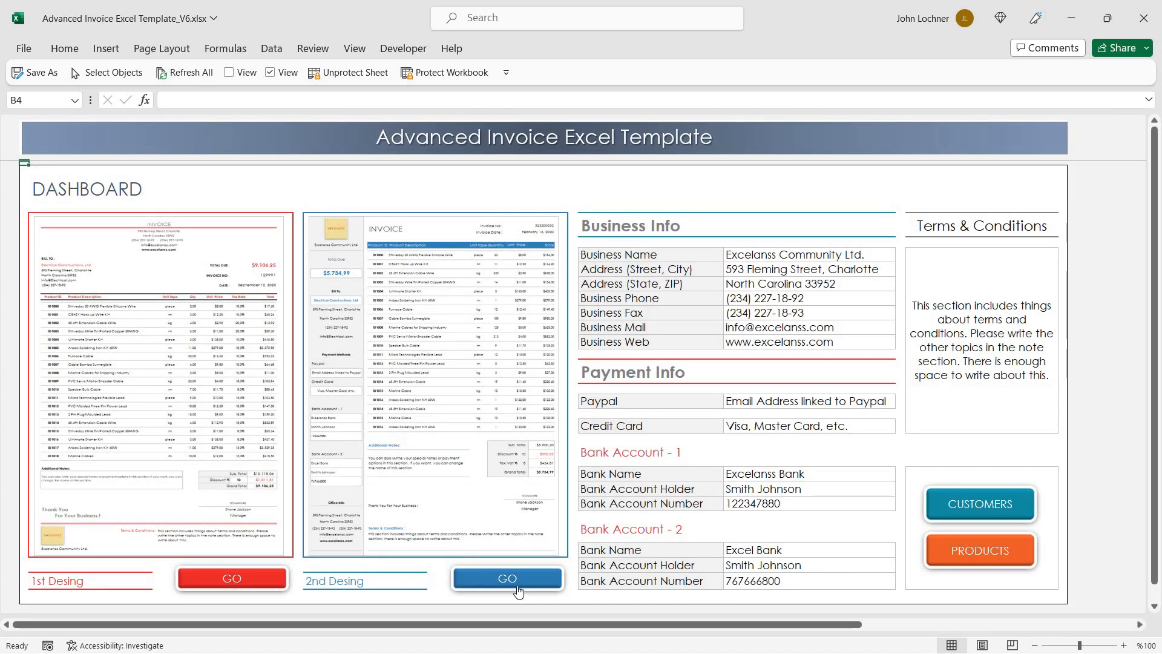
{"action": "left_click", "coordinate": [514, 581]}
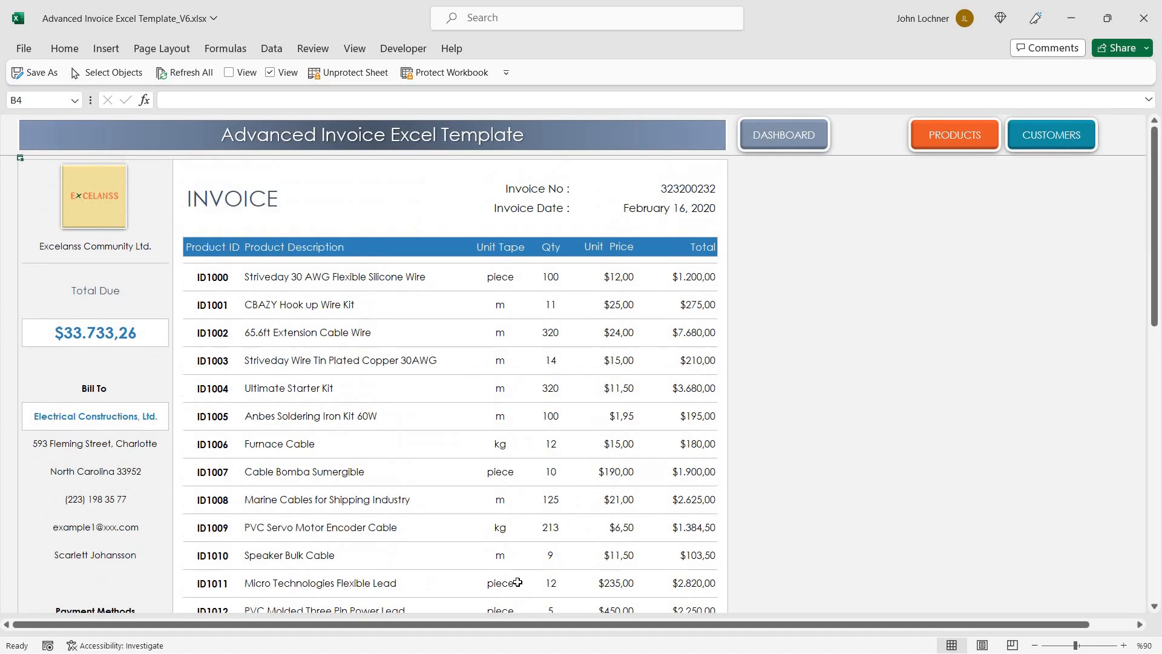
{"action": "scroll", "coordinate": [250, 311], "scroll_direction": "down", "scroll_amount": 1}
{"action": "scroll", "coordinate": [248, 345], "scroll_direction": "down", "scroll_amount": 2}
{"action": "scroll", "coordinate": [240, 394], "scroll_direction": "down", "scroll_amount": 2}
Replace the last row's ID1004 with ID1006 Furnace Cable at quantity 10, Grand Total $33.789,64
{"action": "left_click", "coordinate": [220, 405]}
{"action": "key", "text": "Delete"}
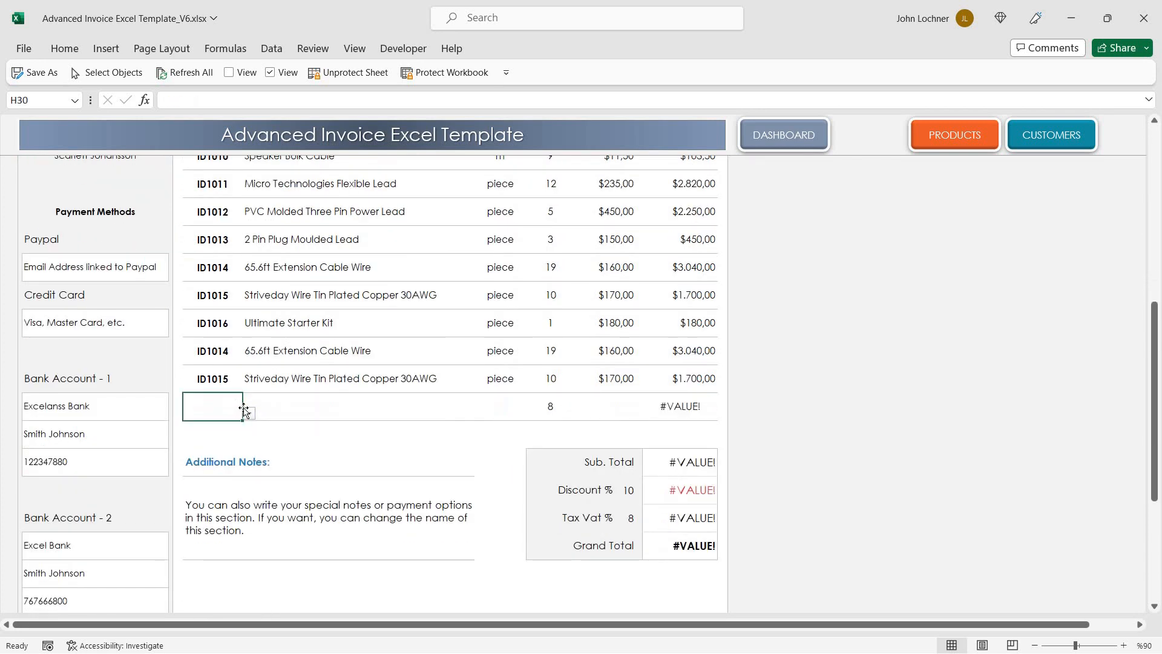
{"action": "left_click", "coordinate": [248, 414]}
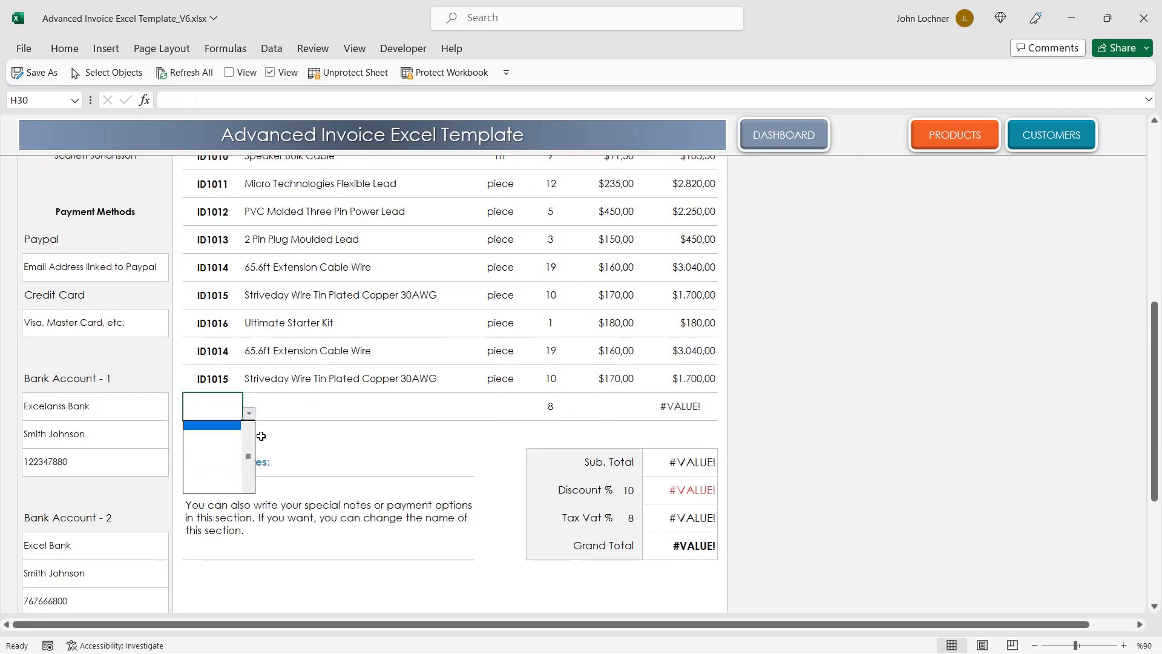
{"action": "left_click", "coordinate": [236, 478]}
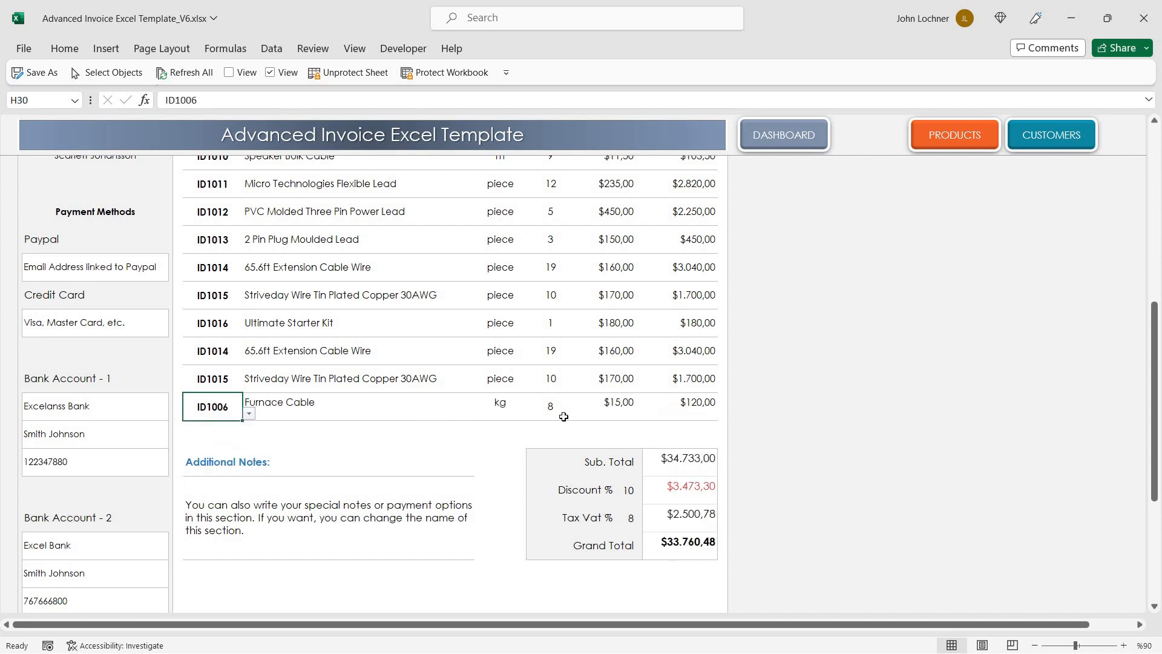
{"action": "left_click", "coordinate": [547, 405]}
{"action": "type", "text": "10"}
{"action": "key", "text": "Return"}
{"action": "scroll", "coordinate": [692, 490], "scroll_direction": "down", "scroll_amount": 2}
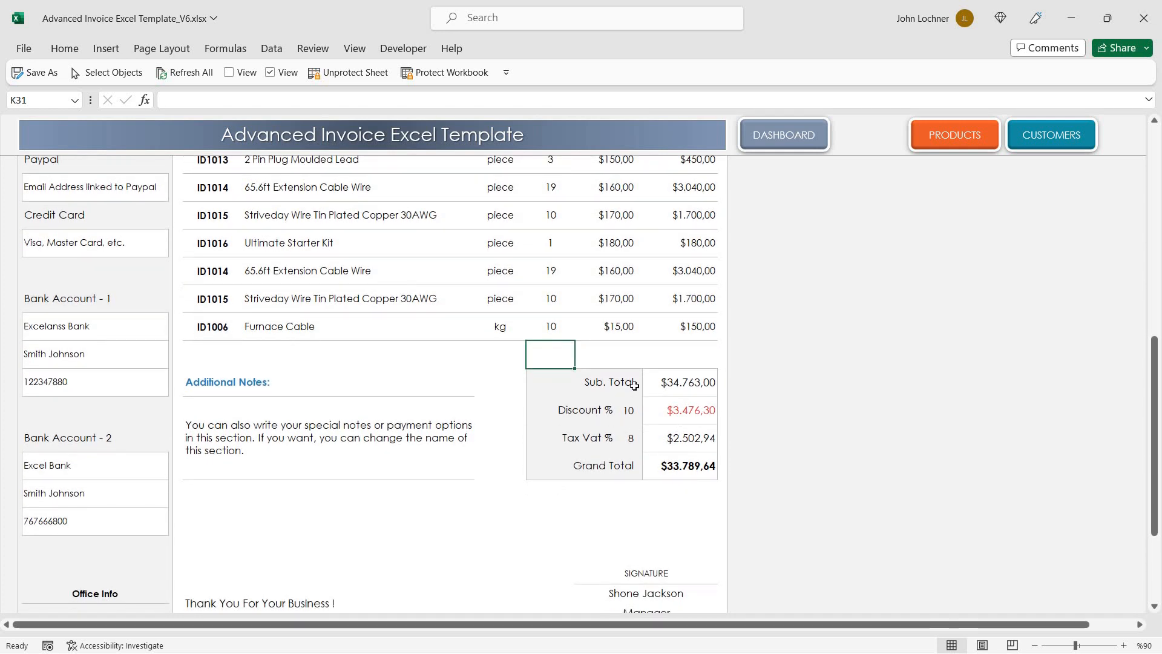
{"action": "scroll", "coordinate": [634, 385], "scroll_direction": "down", "scroll_amount": 3}
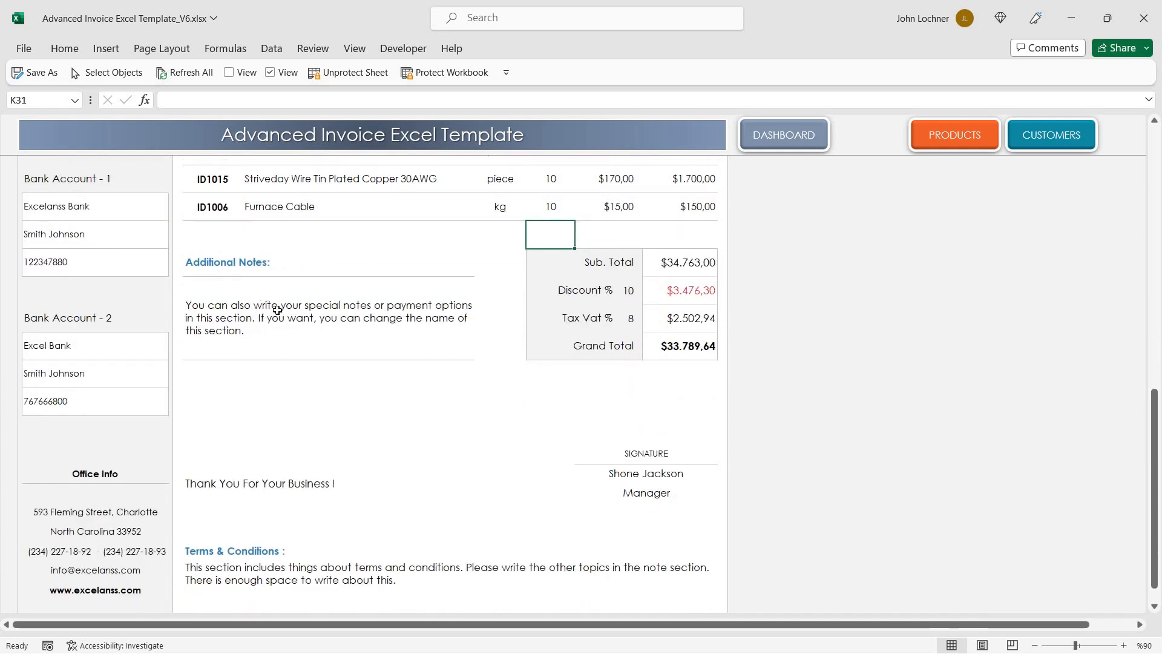
{"action": "left_click", "coordinate": [313, 317]}
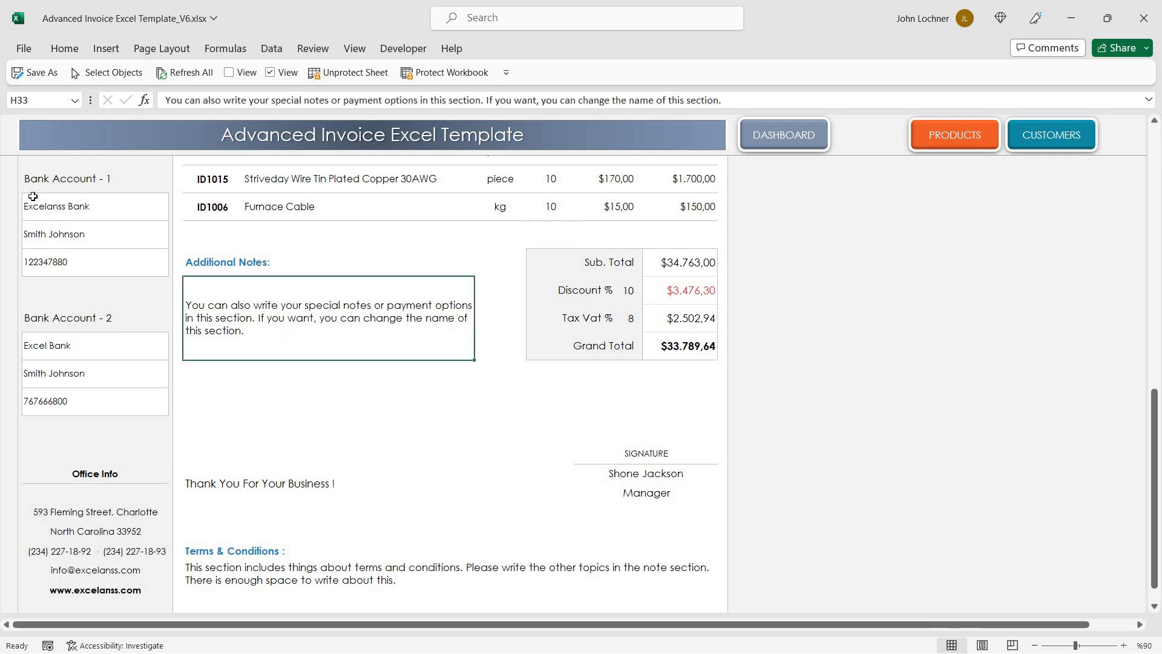
{"action": "left_click", "coordinate": [54, 203]}
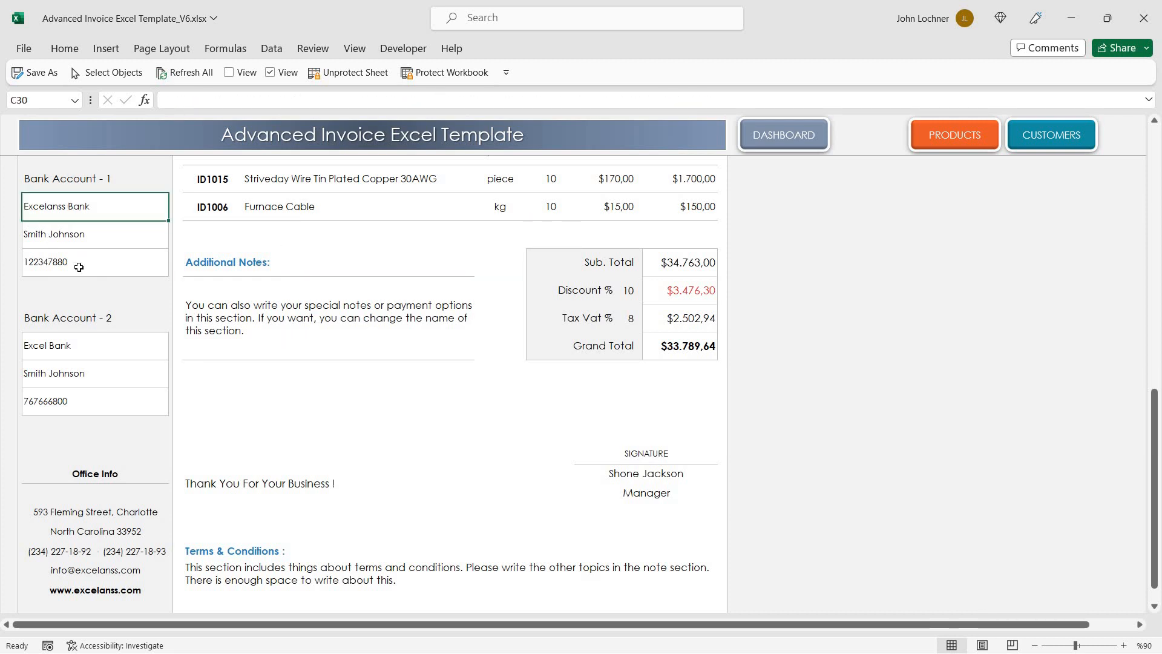
{"action": "left_click_drag", "start_coordinate": [77, 211], "coordinate": [77, 264]}
{"action": "left_click_drag", "start_coordinate": [108, 346], "coordinate": [91, 427]}
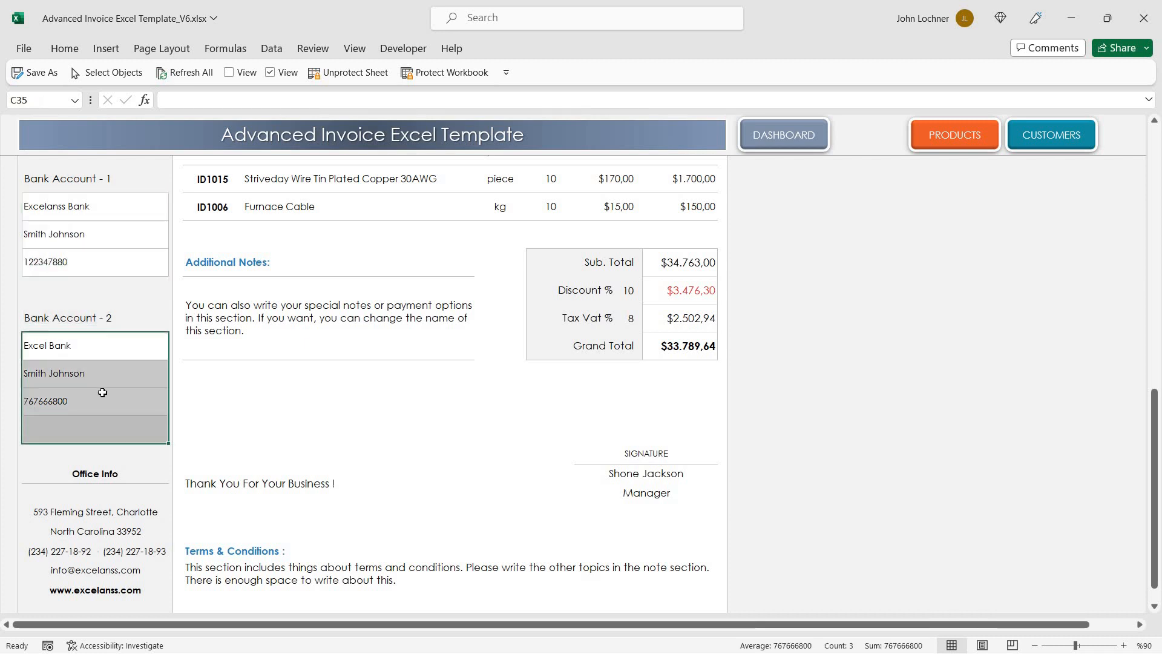
{"action": "scroll", "coordinate": [100, 386], "scroll_direction": "up", "scroll_amount": 3}
{"action": "left_click", "coordinate": [91, 363]}
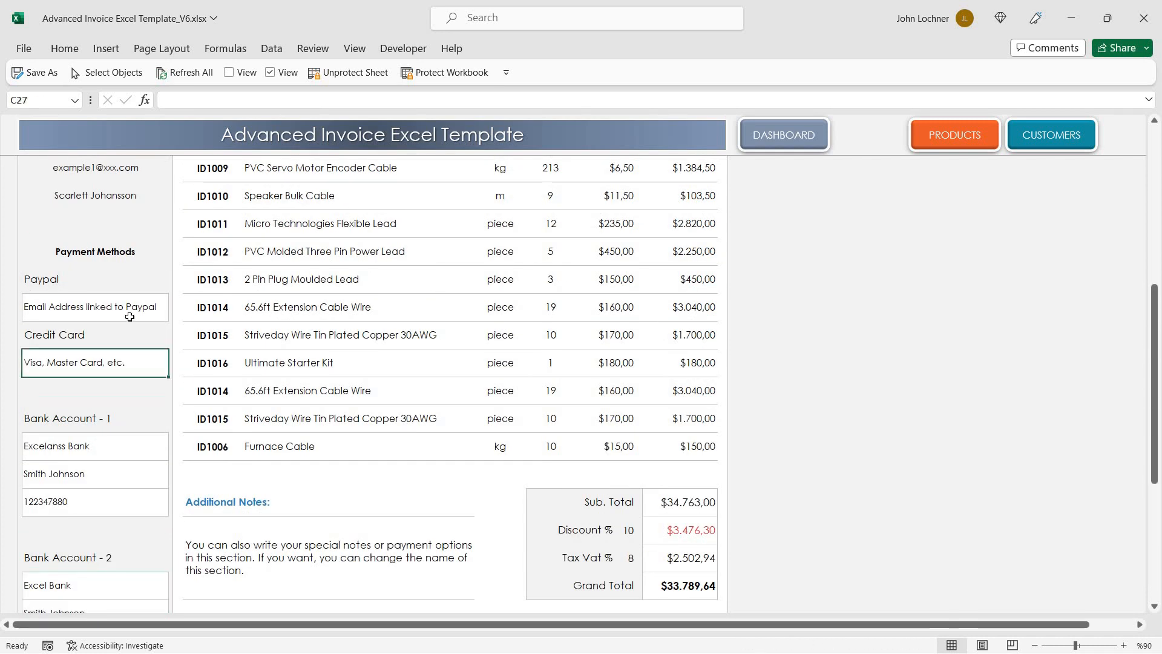
{"action": "left_click", "coordinate": [130, 307]}
{"action": "scroll", "coordinate": [145, 382], "scroll_direction": "up", "scroll_amount": 5}
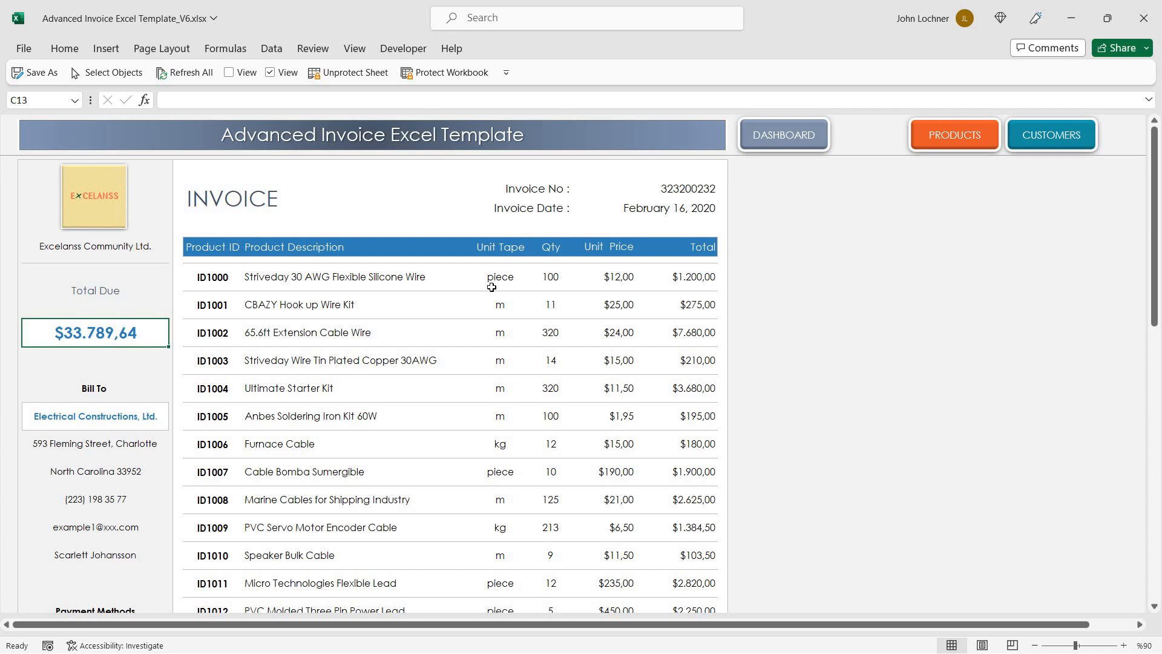
{"action": "scroll", "coordinate": [669, 434], "scroll_direction": "down", "scroll_amount": 2}
{"action": "scroll", "coordinate": [766, 209], "scroll_direction": "down", "scroll_amount": 4}
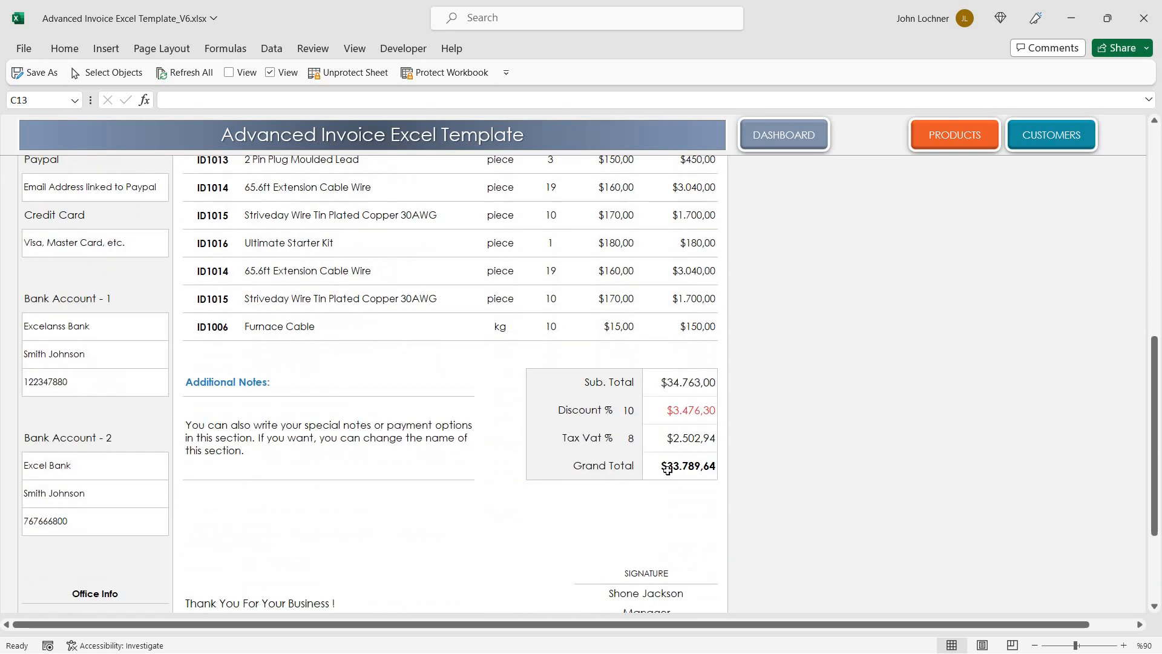
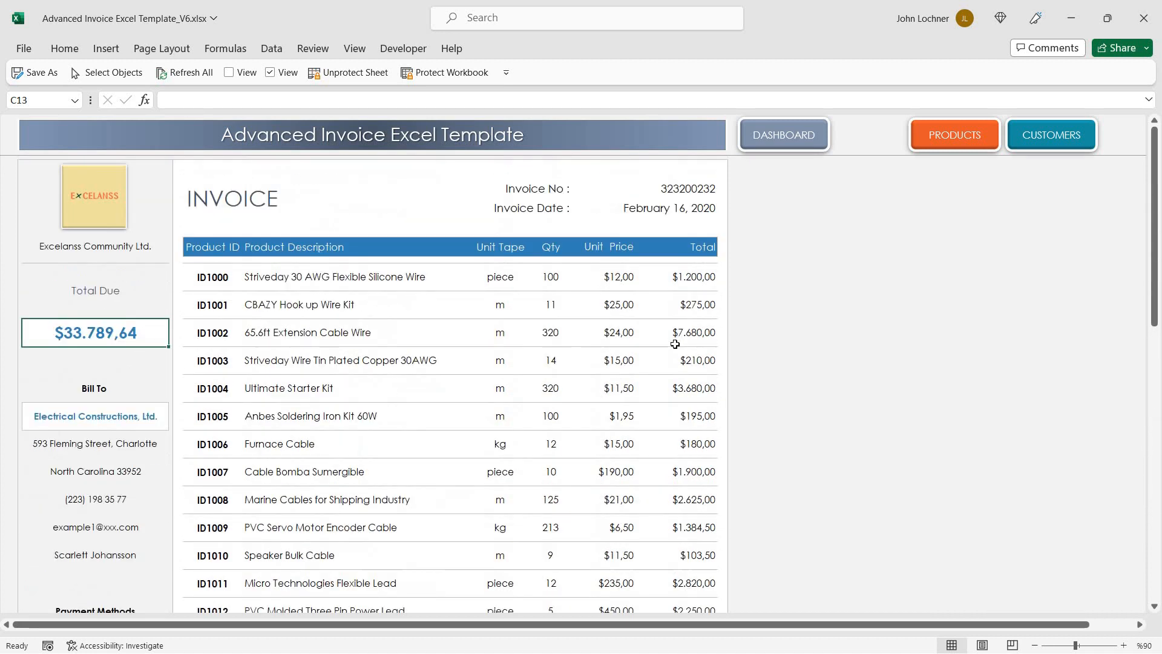
Return from the completed invoice to the Dashboard sheet via its DASHBOARD button
{"action": "left_click", "coordinate": [805, 126]}
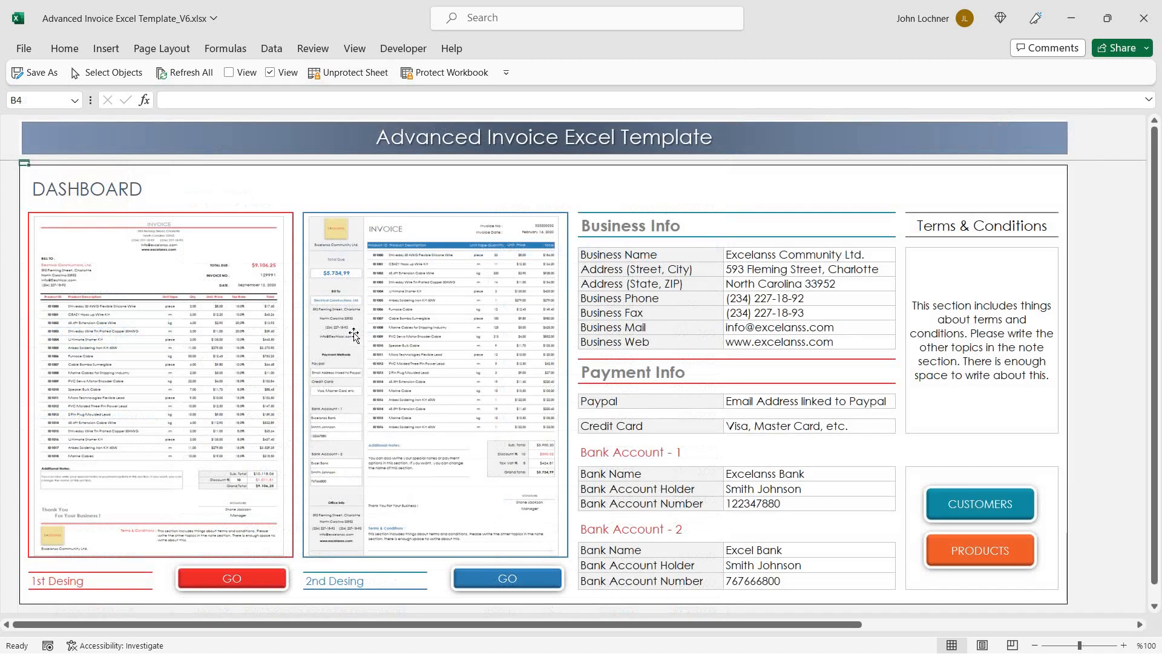